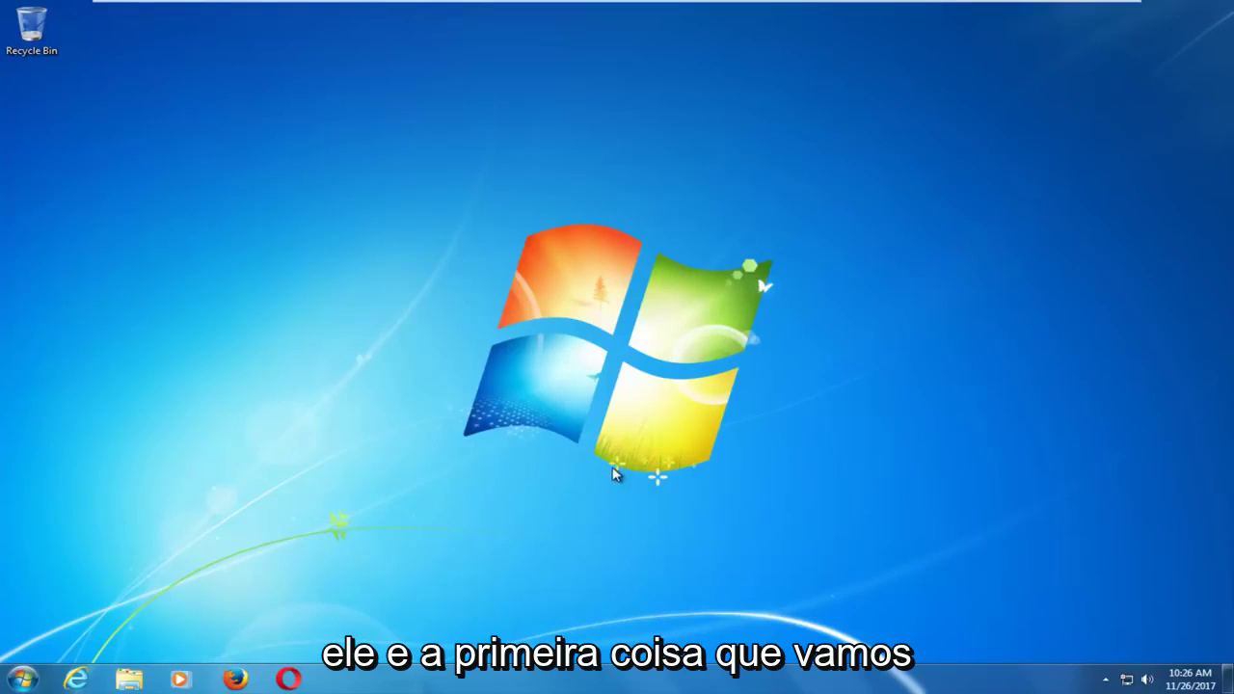
Step: Launch Firefox and search Google for 'windows 10 media creation tool'
left_click(231, 677)
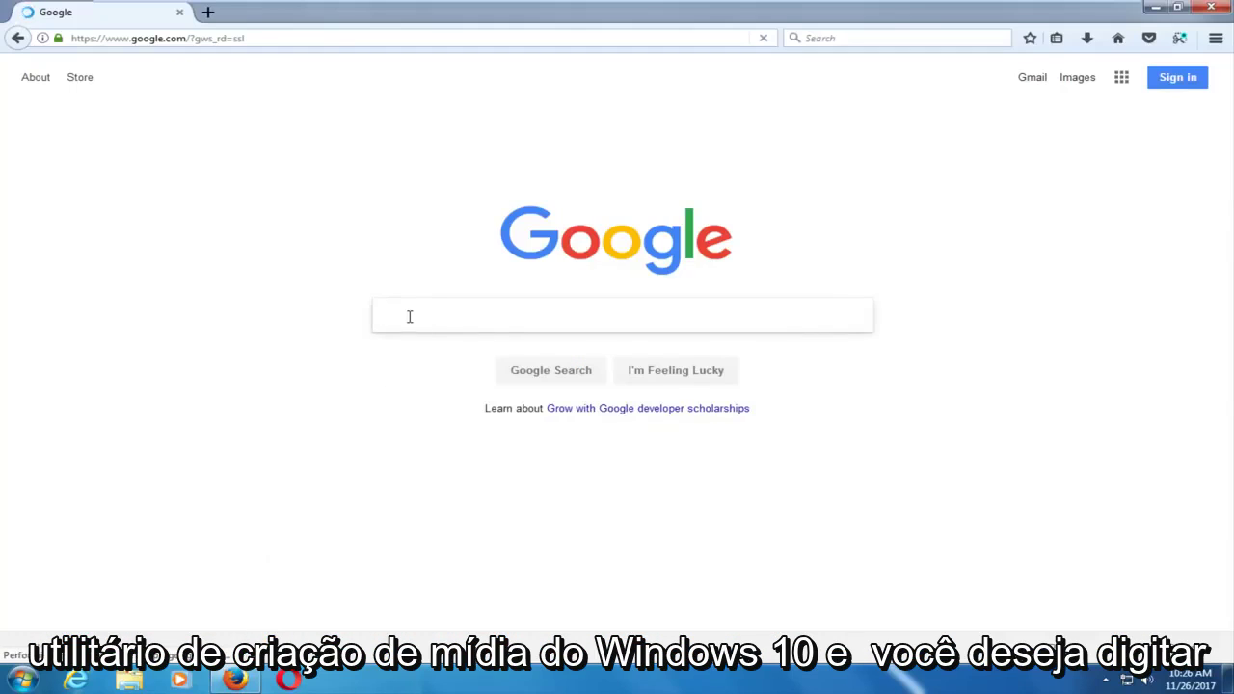
type("windows 0")
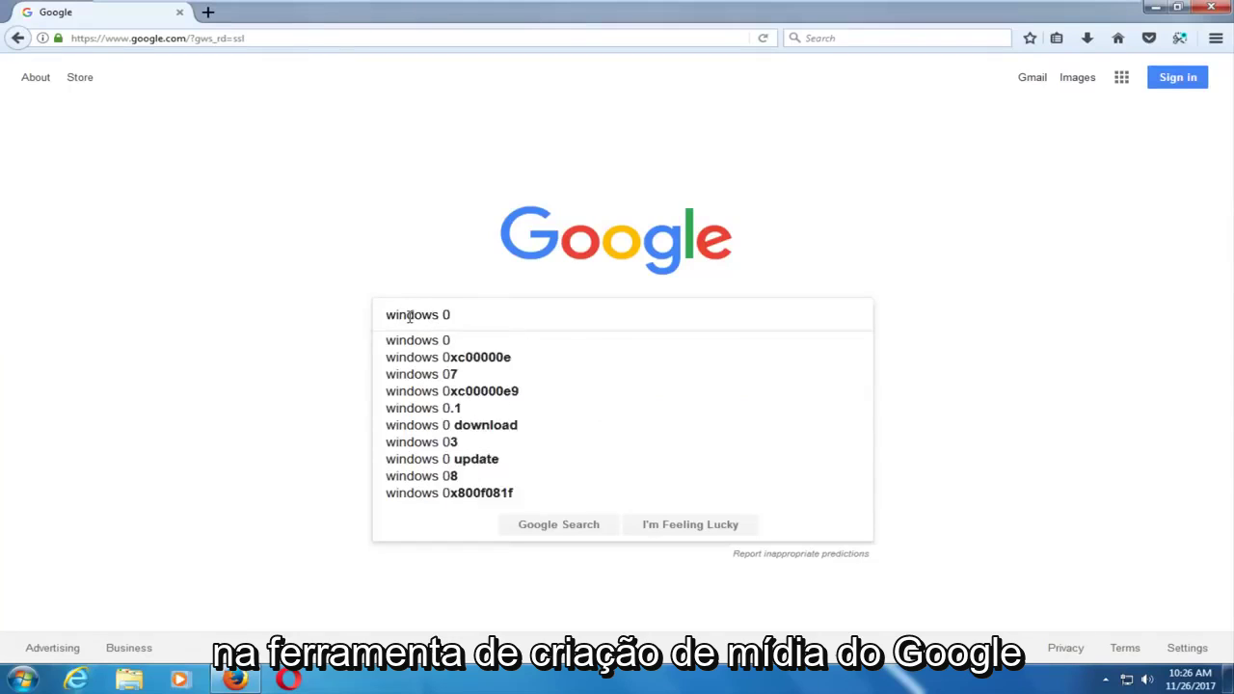
key("BackSpace")
type("10 media")
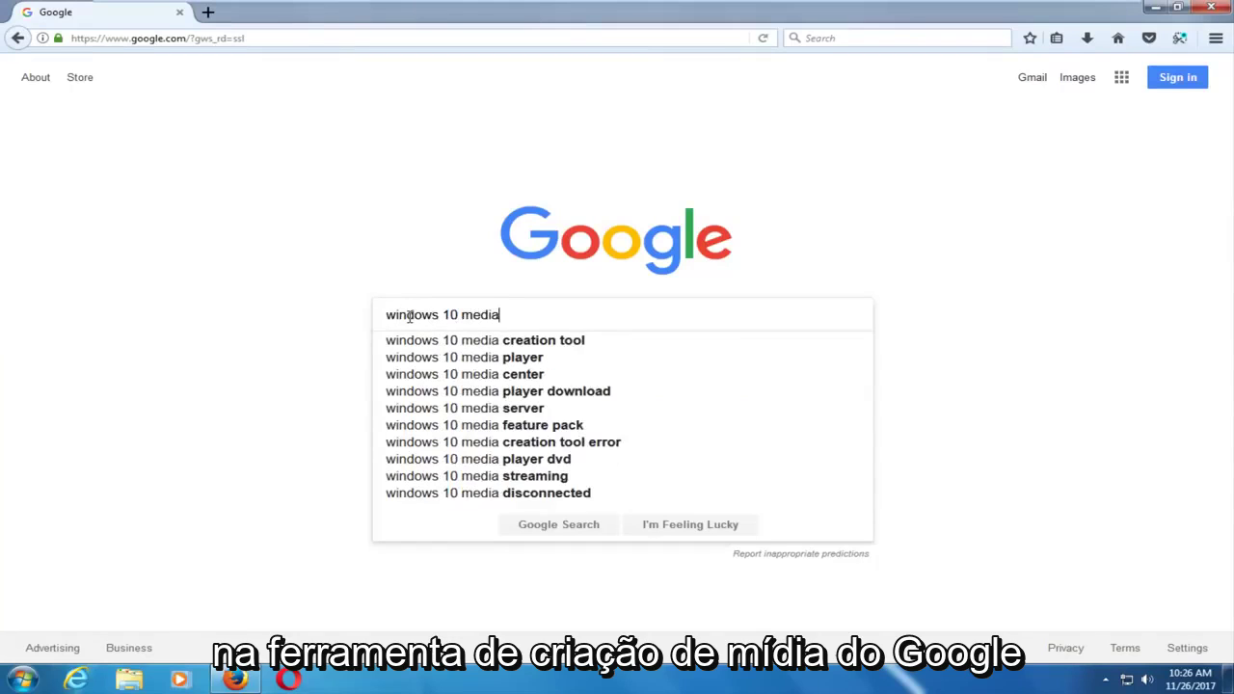
key("Down")
key("Return")
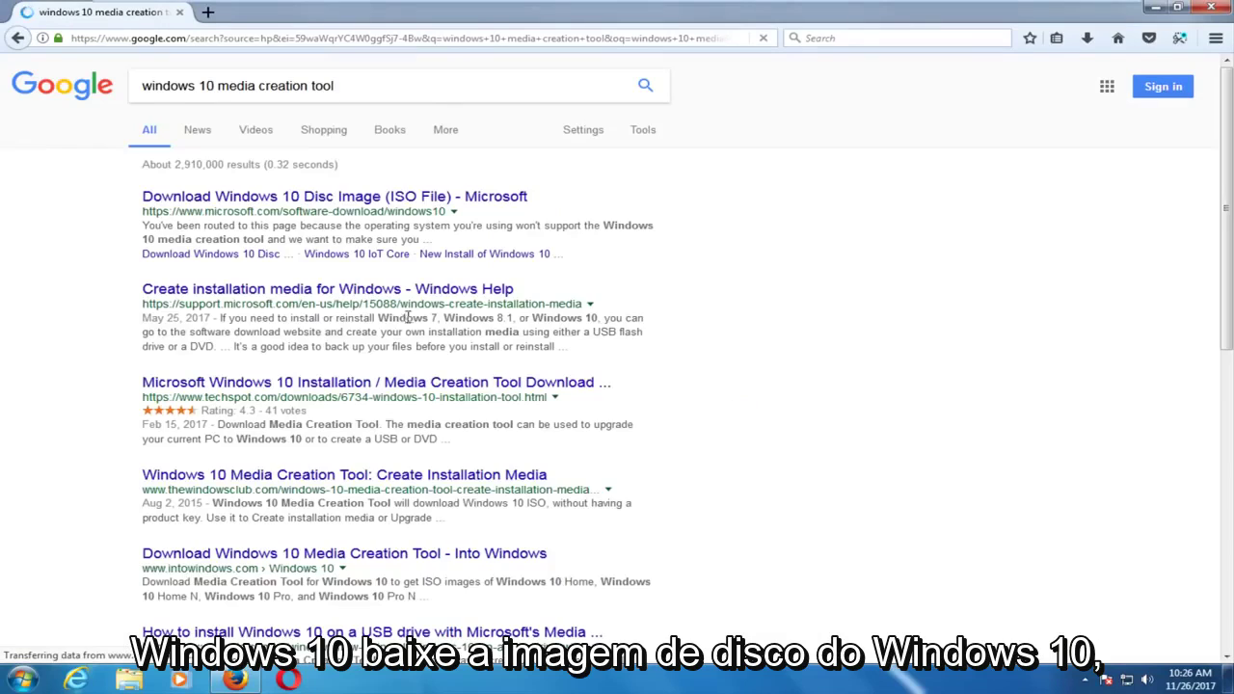
Step: From Microsoft's Download Windows 10 page, save MediaCreationTool.exe (17.8 MB) to the computer
left_click(354, 198)
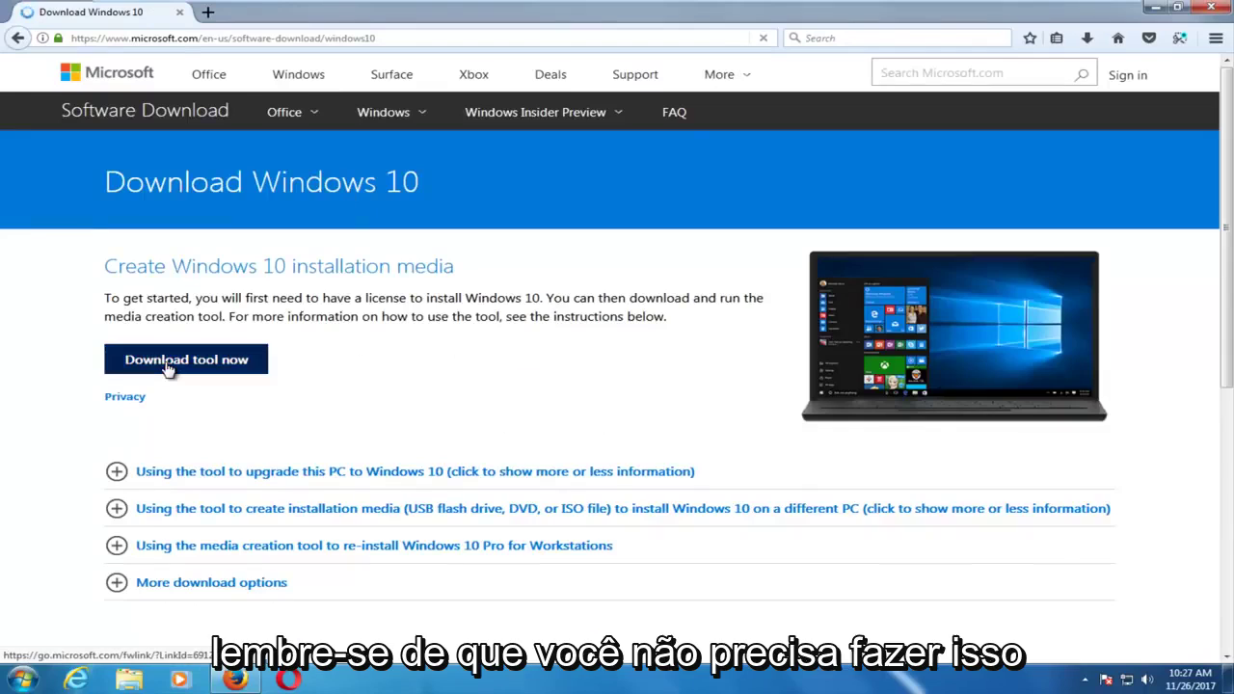
left_click(168, 367)
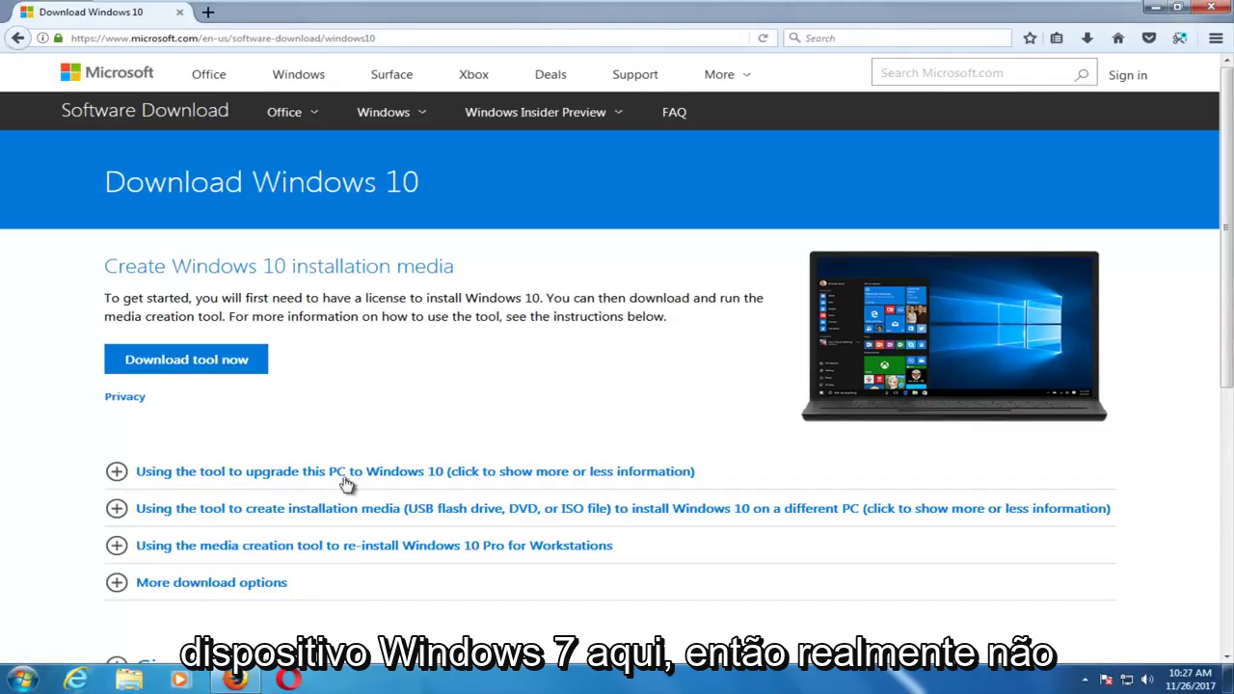
left_click(167, 363)
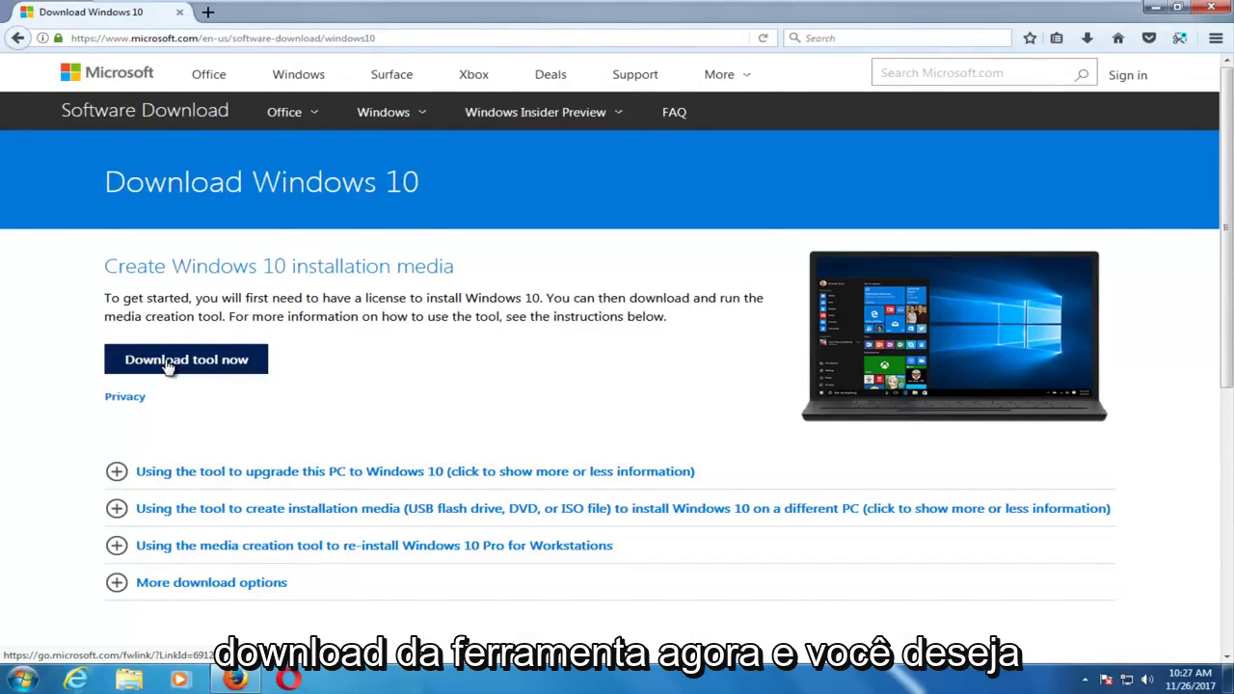
left_click(675, 387)
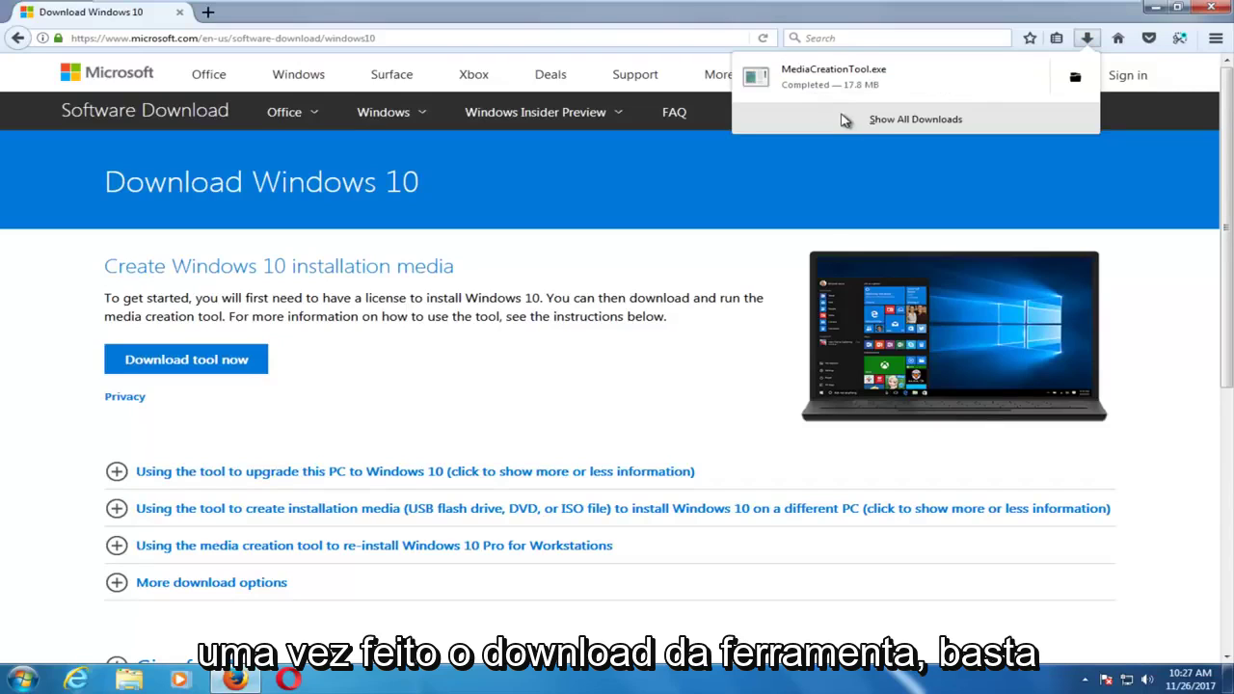
Step: Run the downloaded MediaCreationTool.exe and approve its User Account Control prompt
left_click(835, 81)
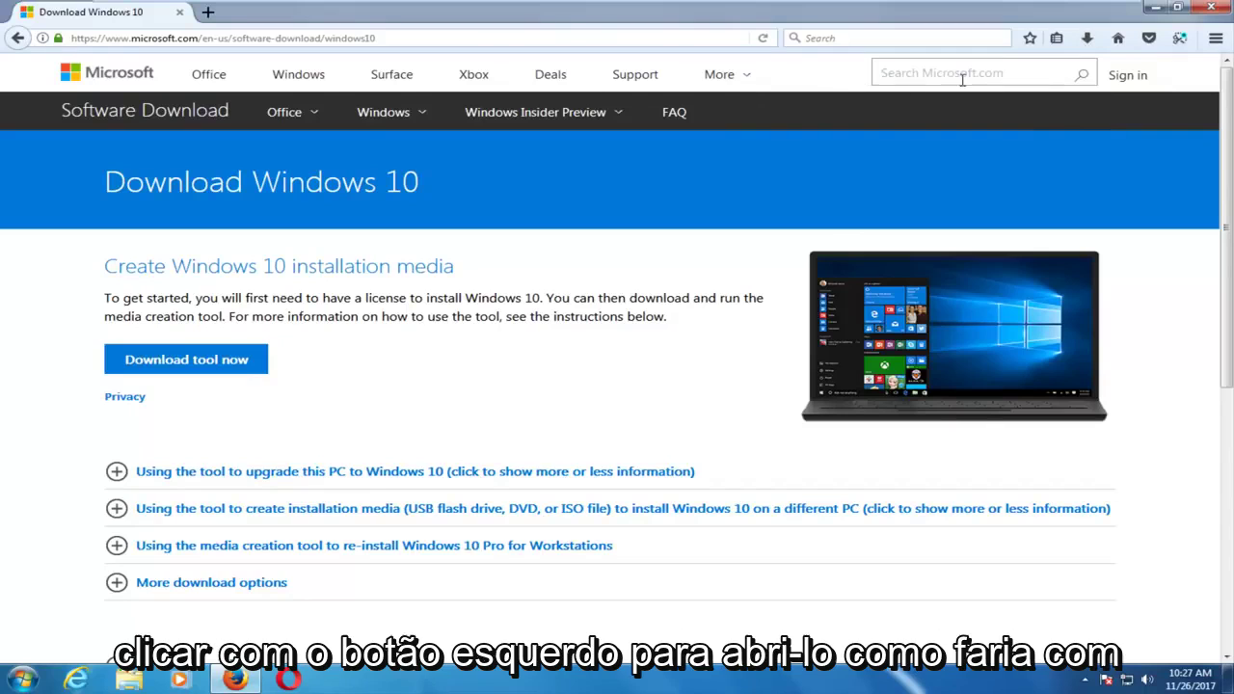
left_click(1157, 10)
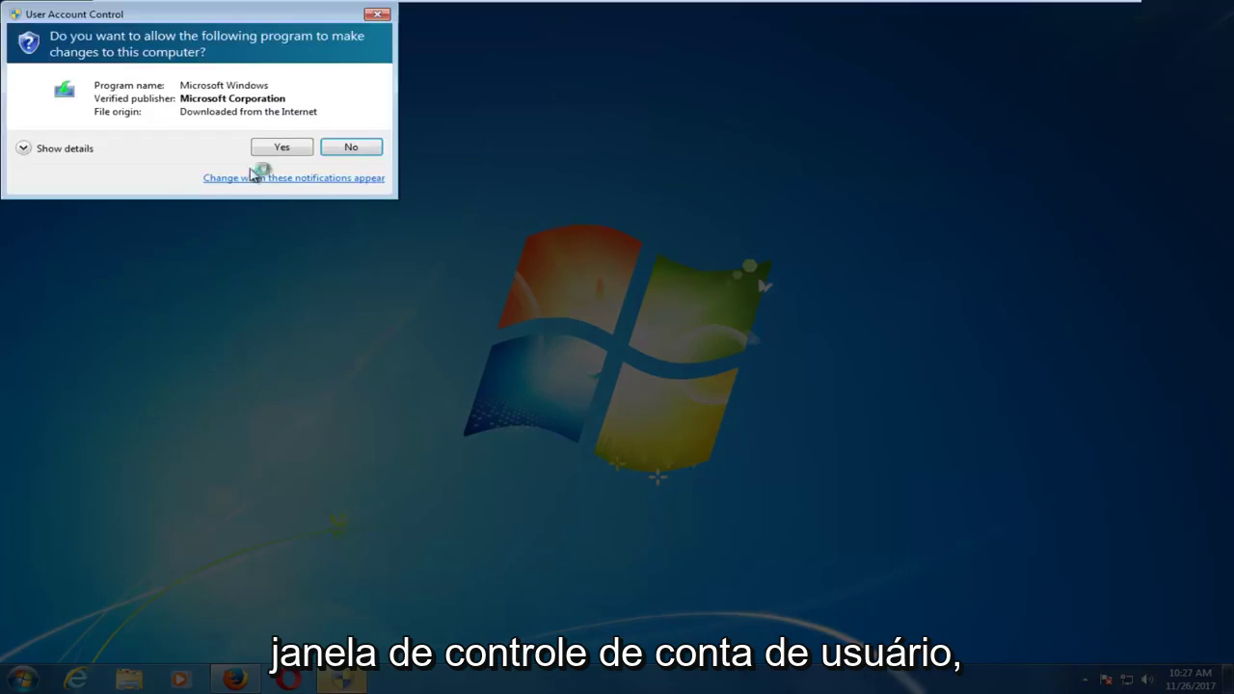
left_click_drag(245, 22, 639, 241)
left_click(684, 367)
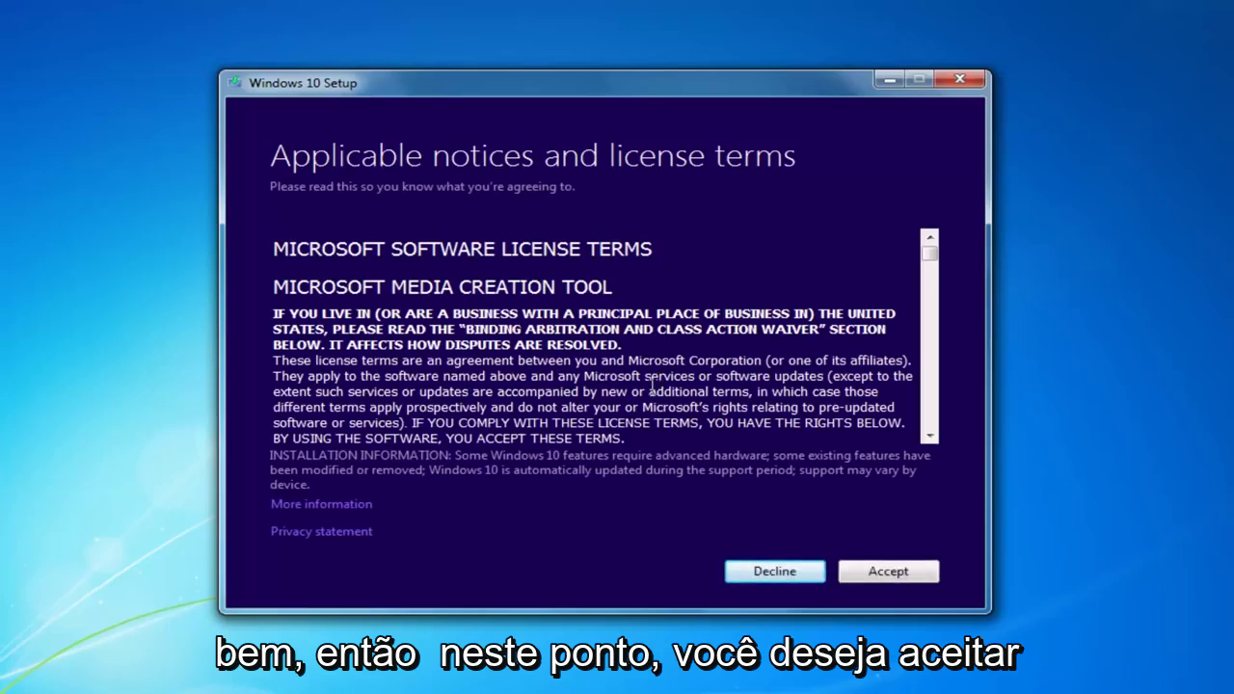
Step: Accept the applicable notices and license terms once Windows 10 Setup finishes preparing
left_click(877, 572)
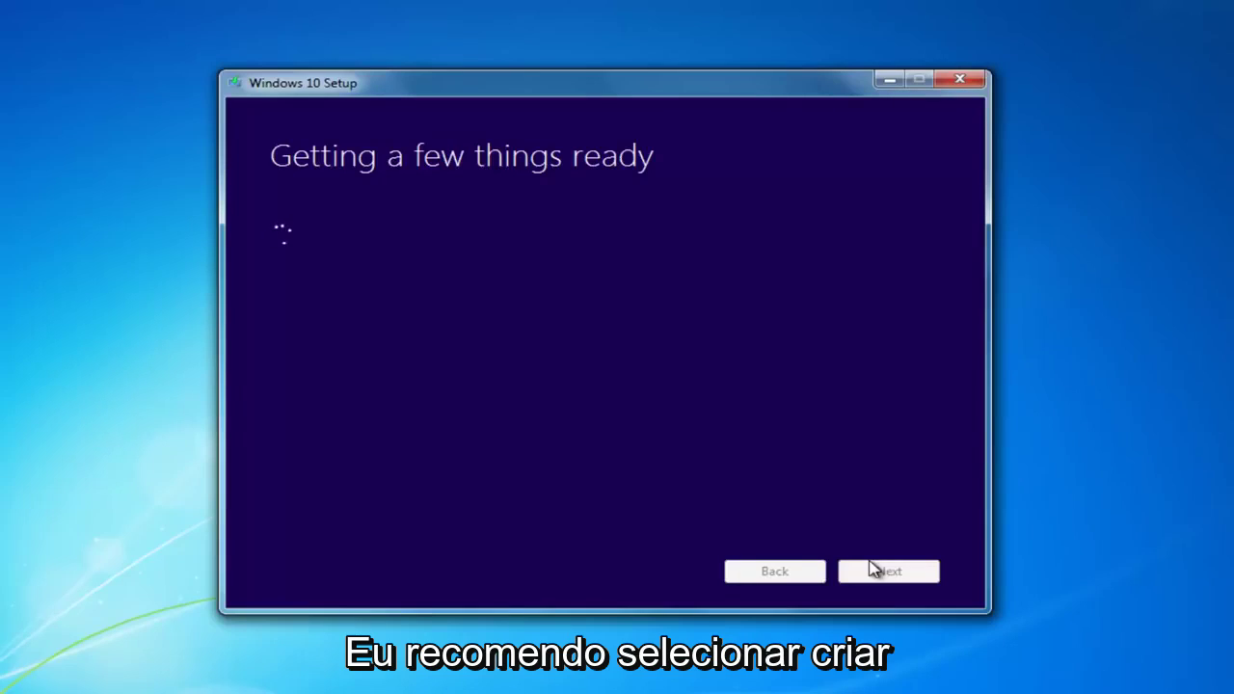
Step: Choose 'Create installation media (USB flash drive, DVD, or ISO file) for another PC' and continue
left_click(353, 258)
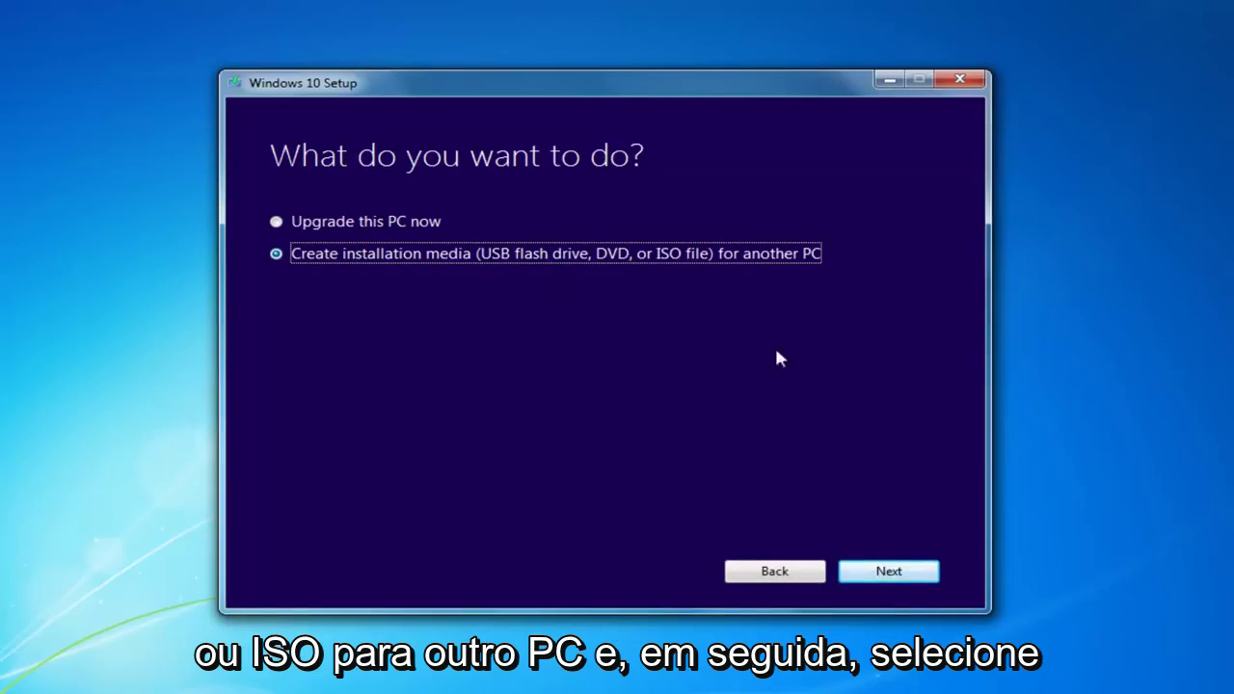
left_click(872, 571)
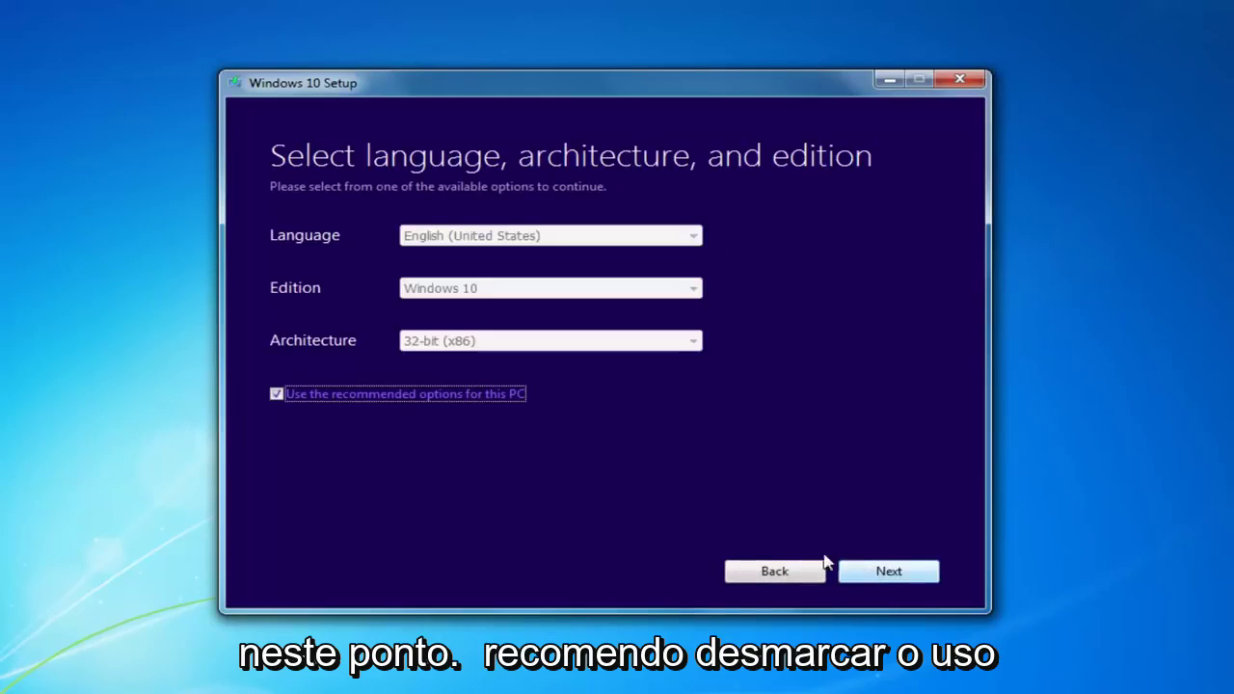
Step: Untick recommended options, keeping English (United States), Windows 10, 32-bit (x86), and continue
left_click(276, 394)
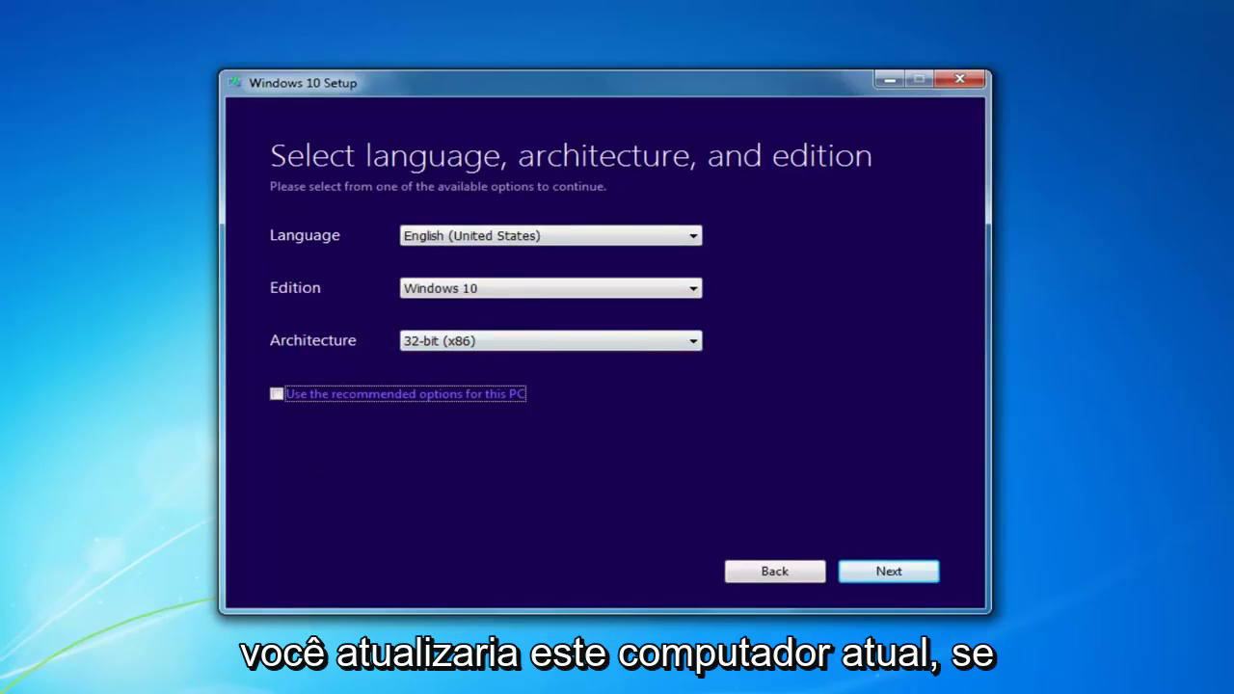
left_click(77, 286)
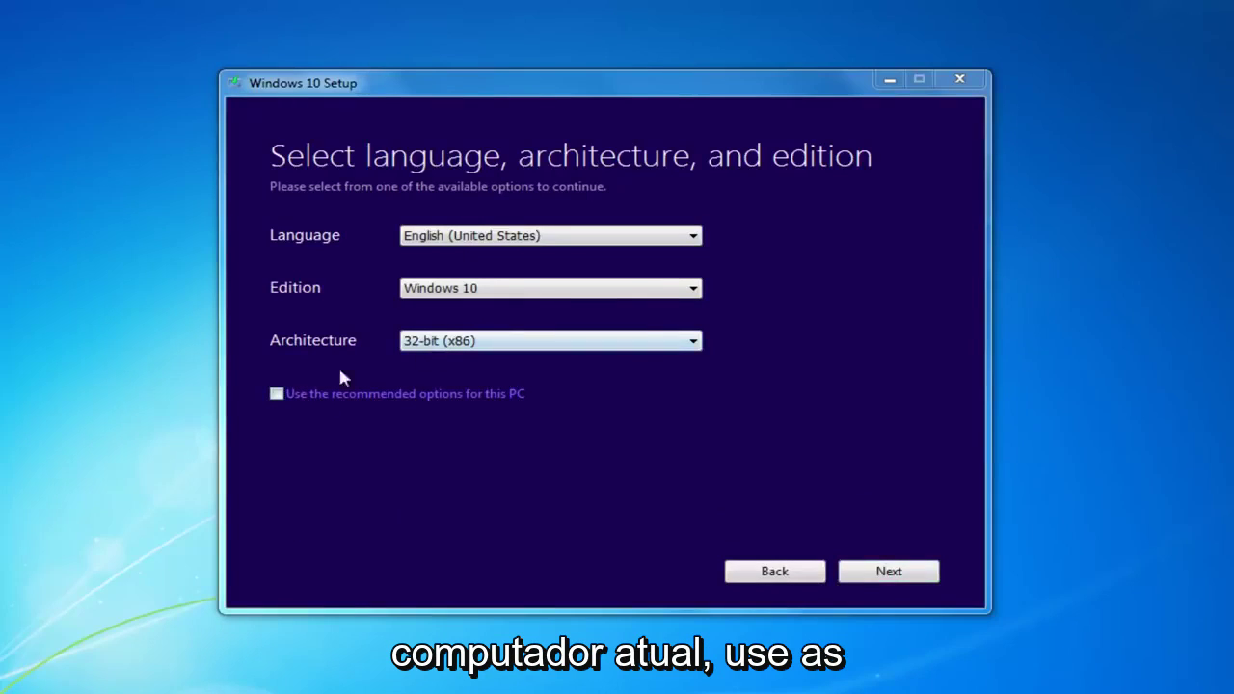
left_click(280, 396)
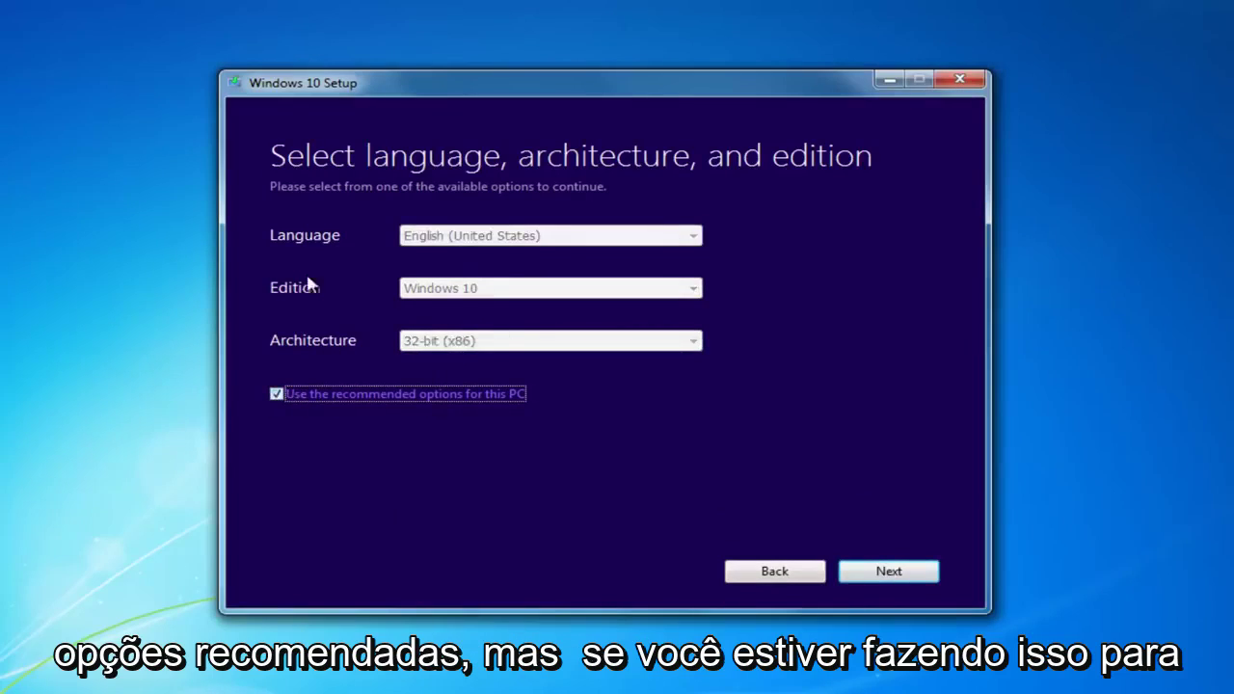
left_click(277, 395)
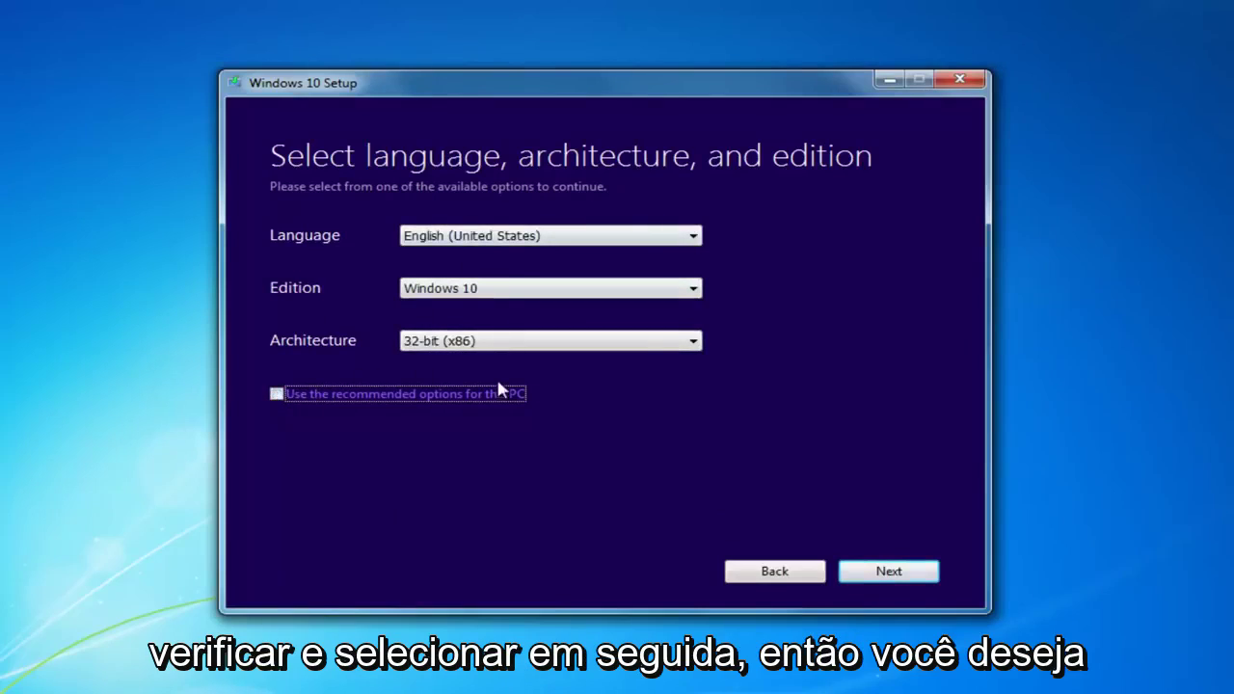
left_click(899, 578)
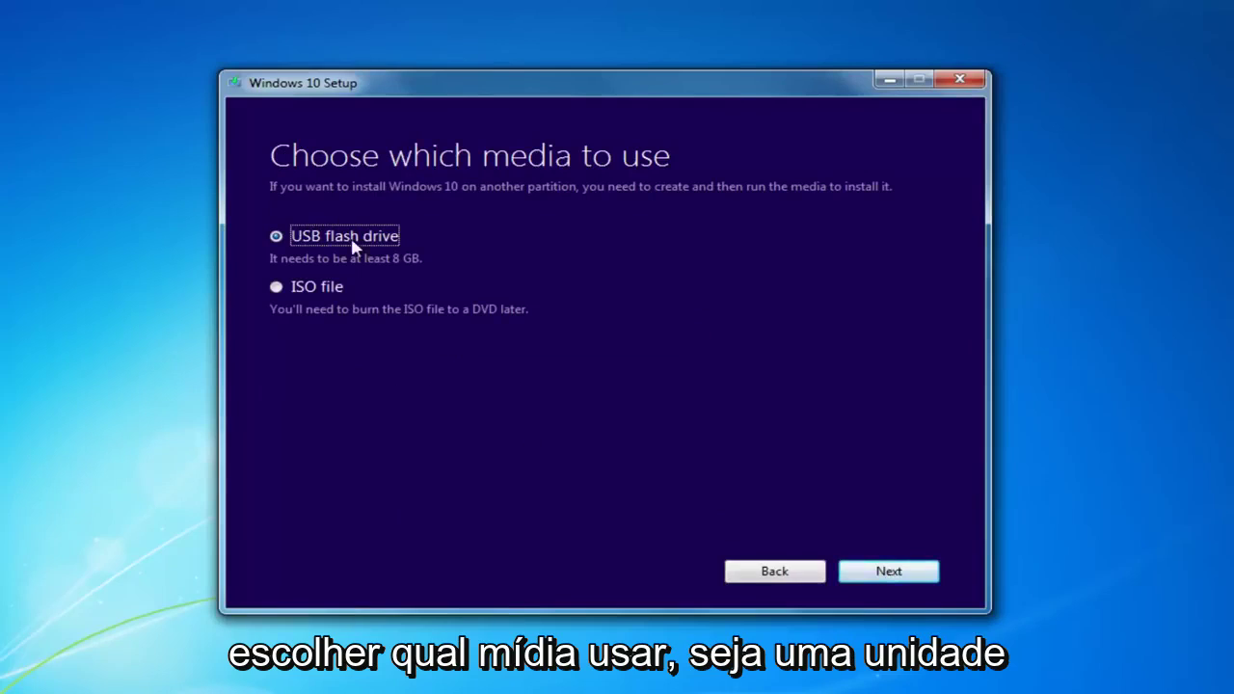
Step: Settle on ISO file instead of USB flash drive as the media and proceed to the save path
left_click(286, 284)
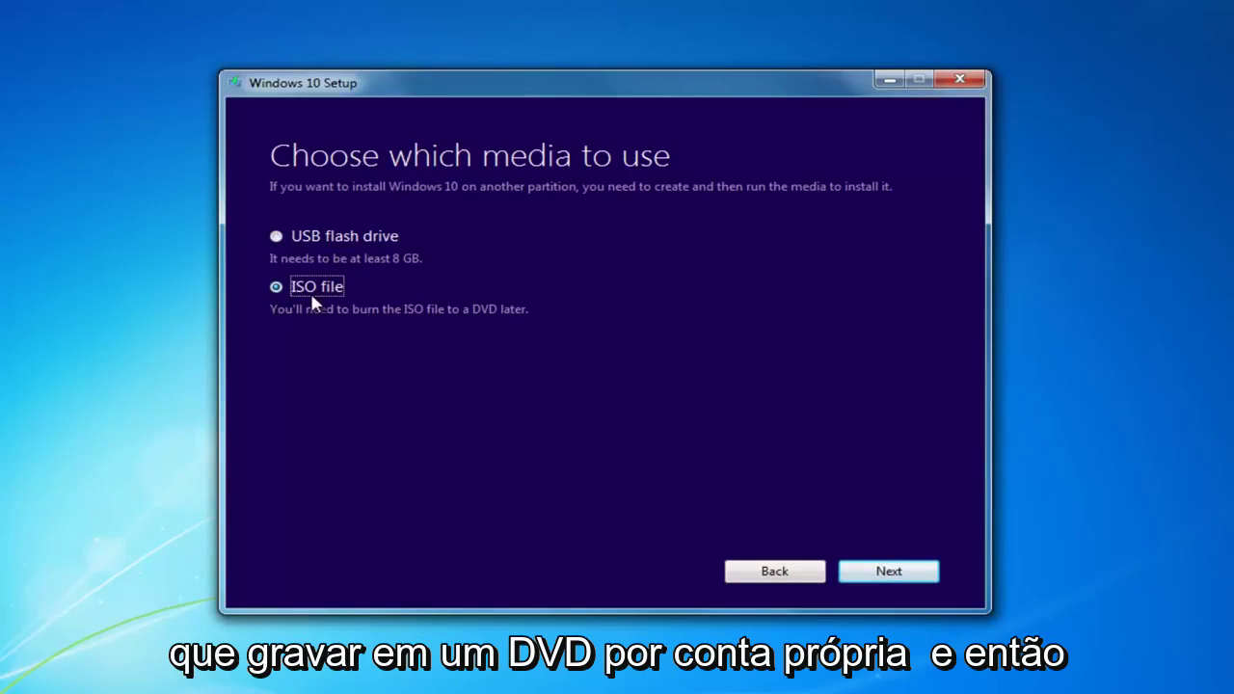
left_click(292, 243)
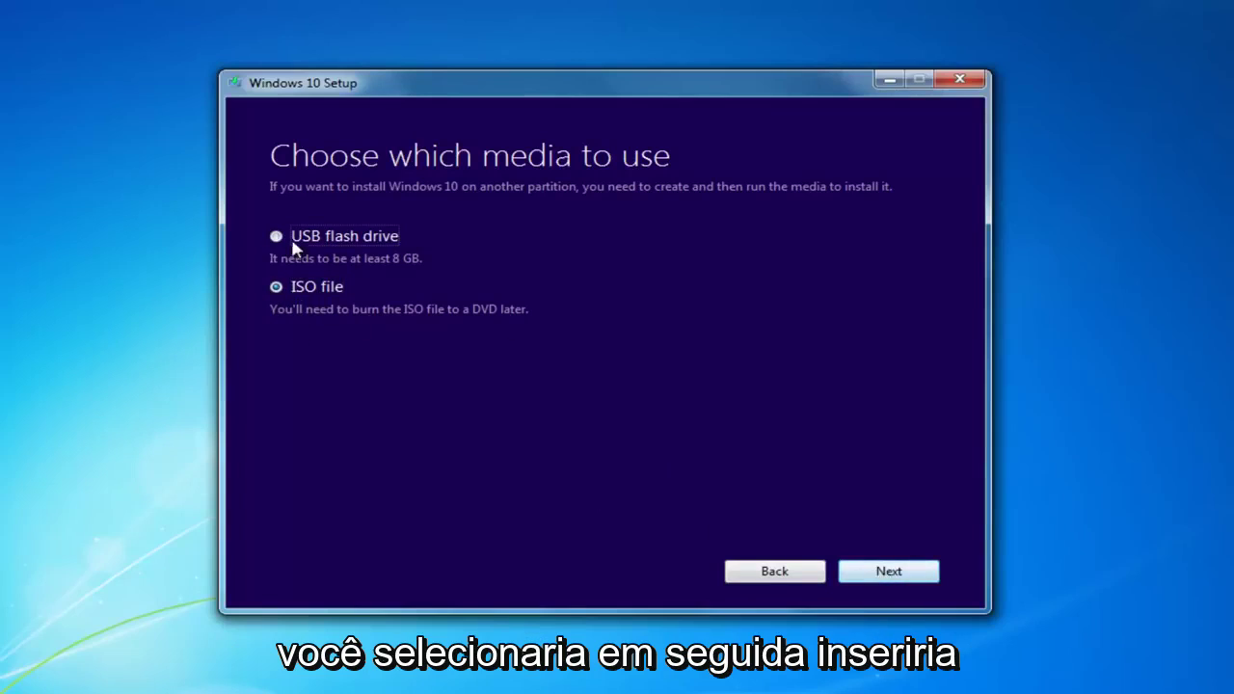
left_click(886, 573)
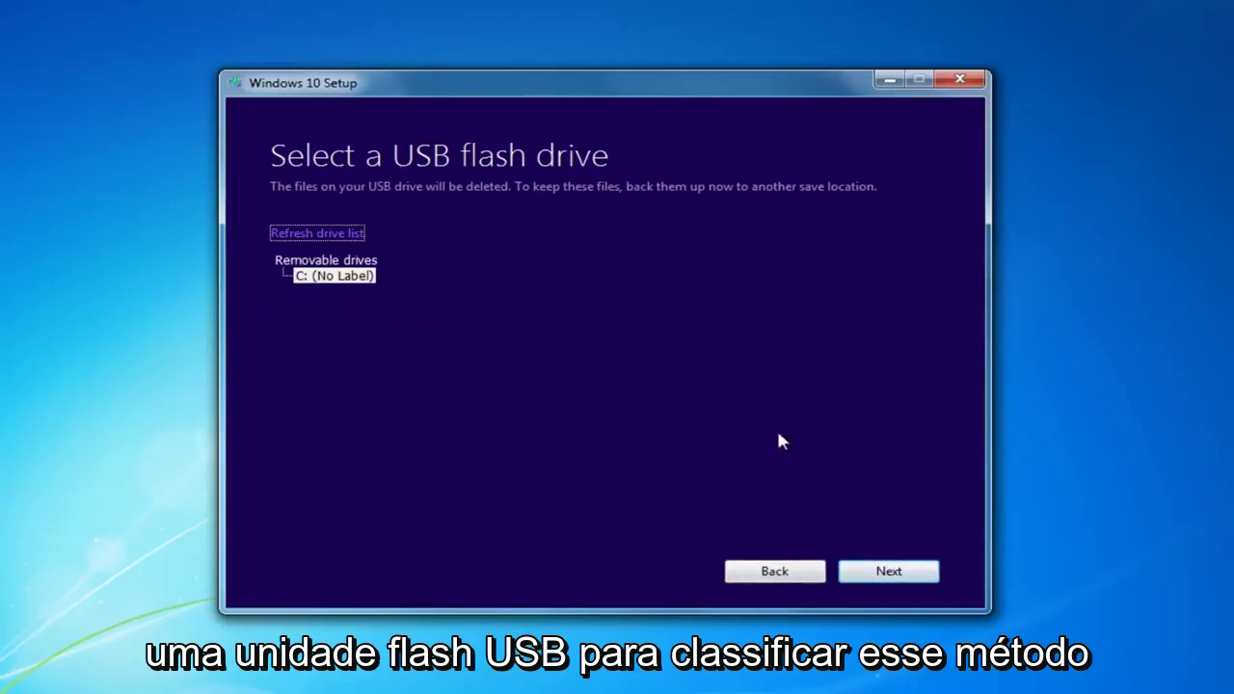
left_click(754, 570)
left_click(304, 296)
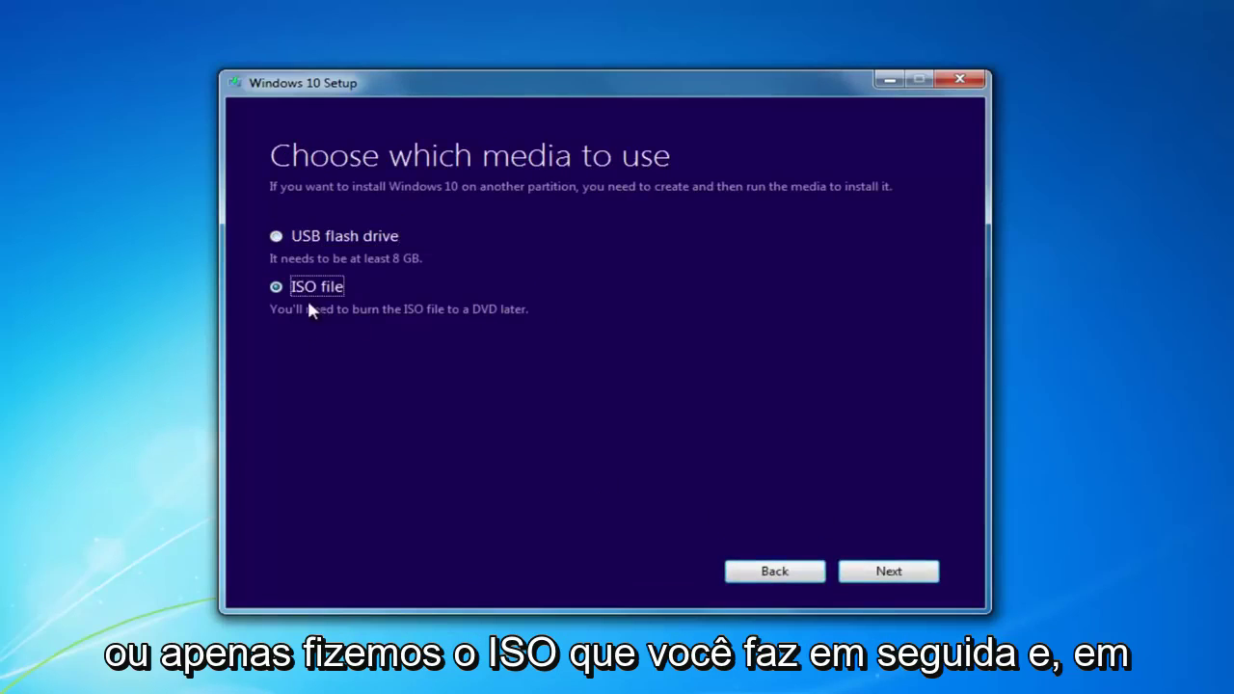
left_click(863, 572)
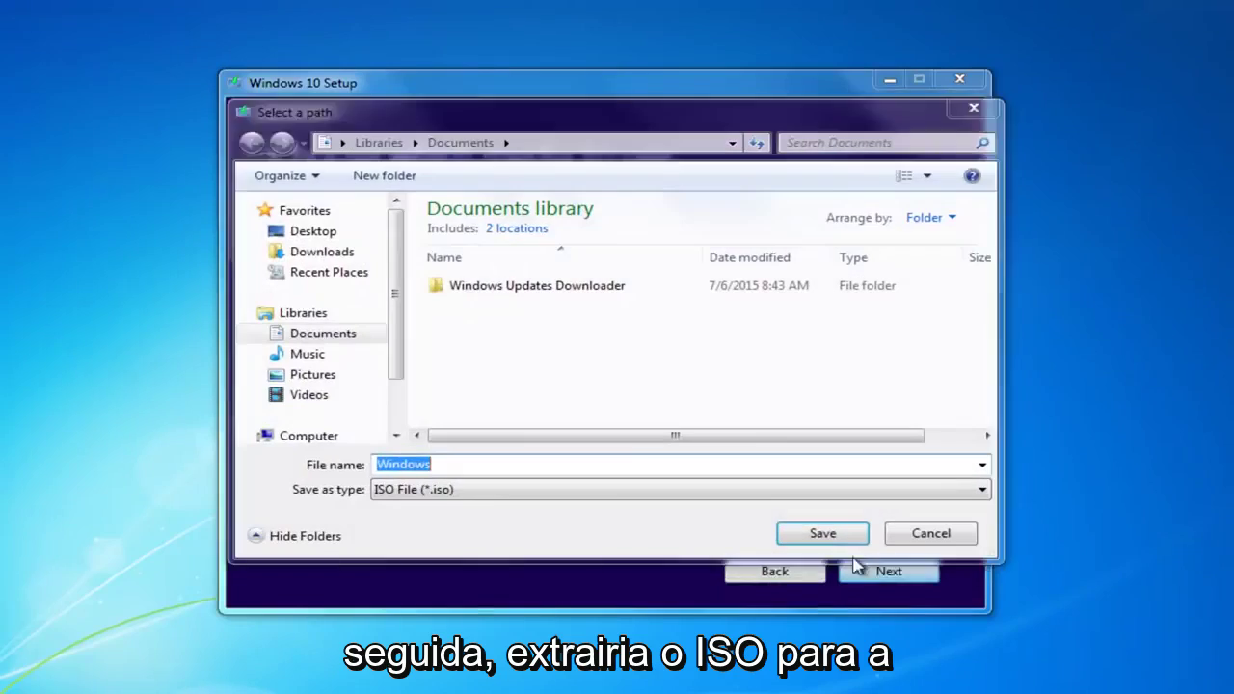
Step: Point the Select a path dialog at the Desktop, then close it
left_click(306, 236)
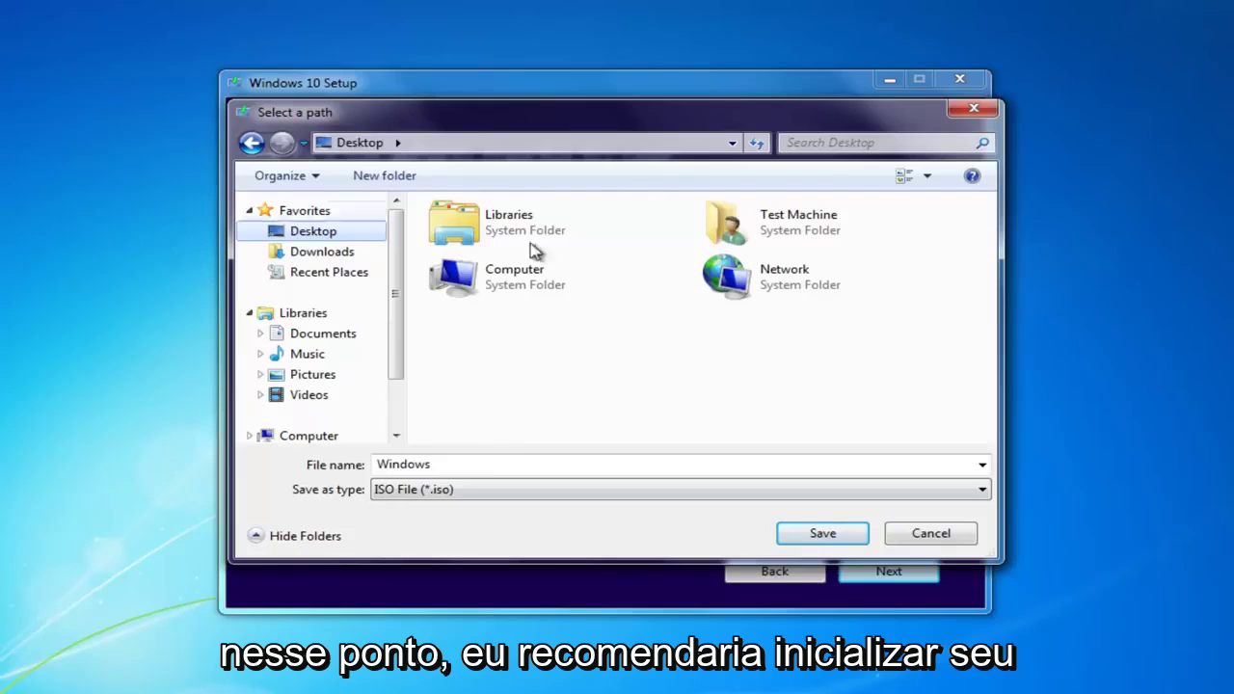
left_click(974, 108)
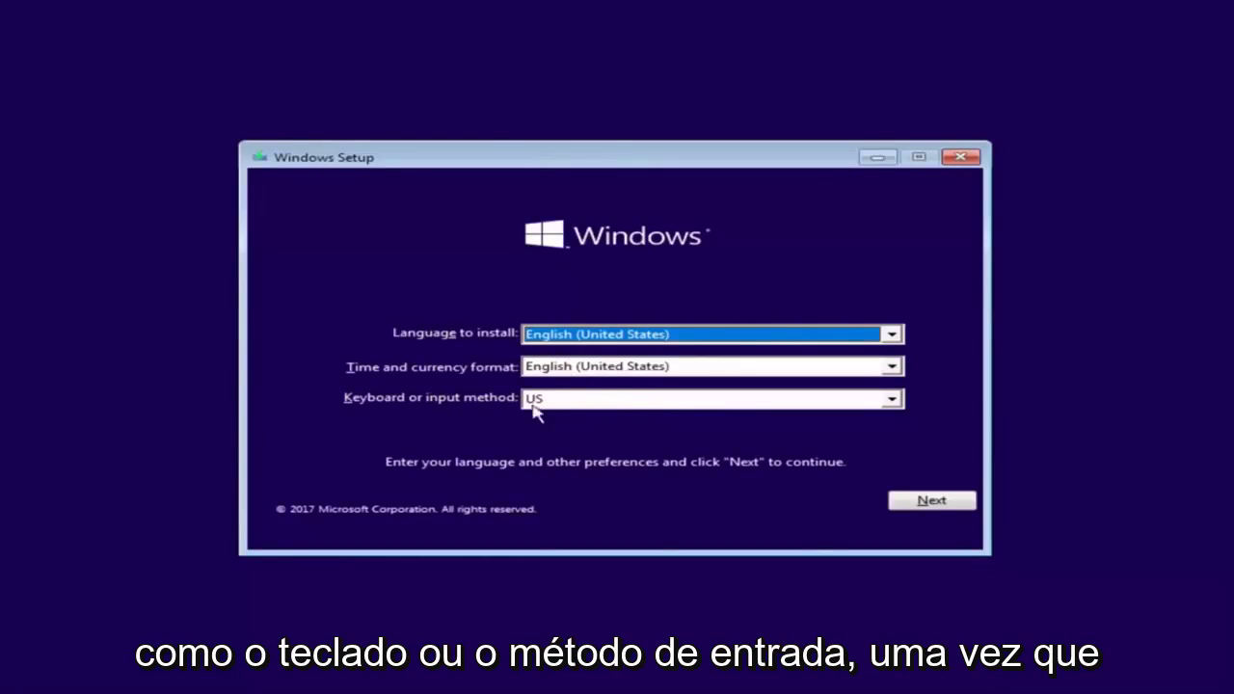
Step: Keep English (United States), start the installation, and choose 'I don't have a product key'
left_click(906, 505)
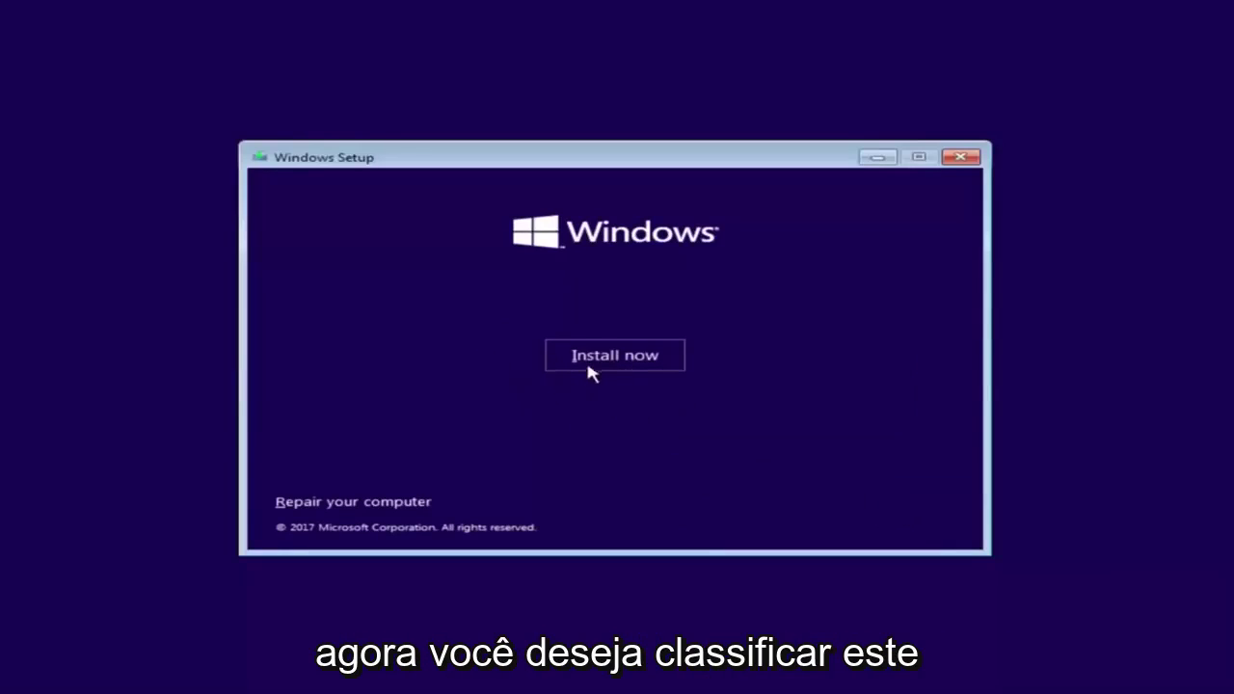
left_click(591, 363)
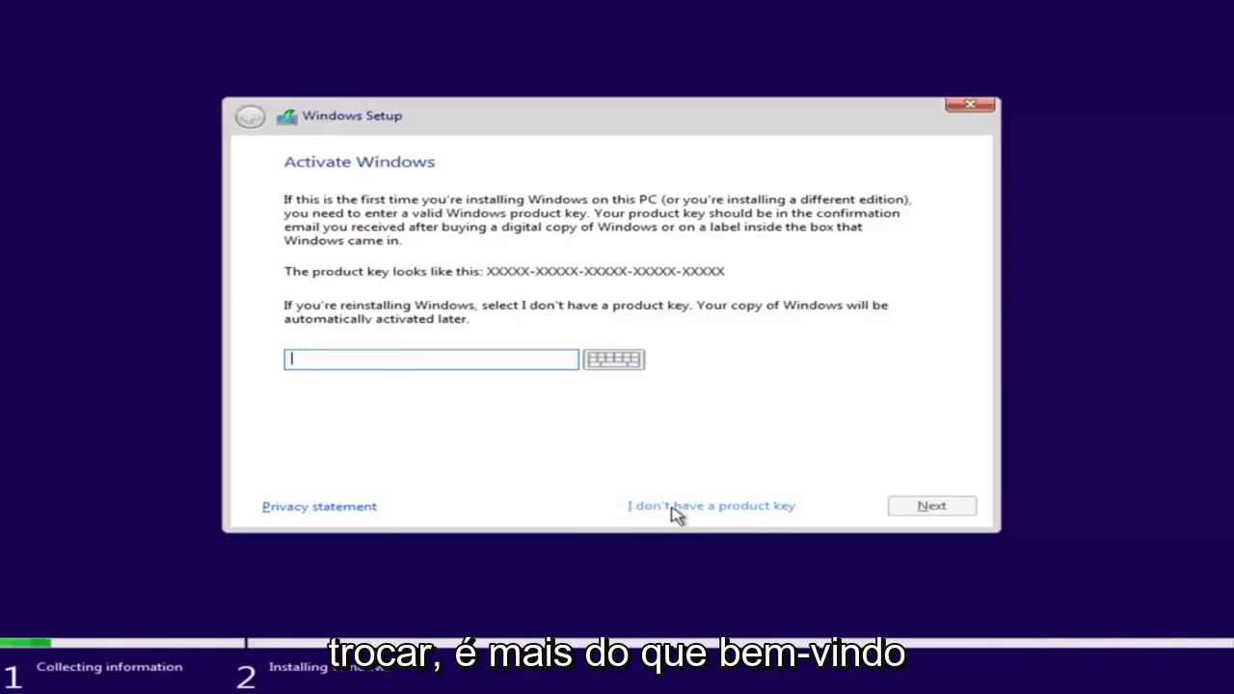
left_click(661, 506)
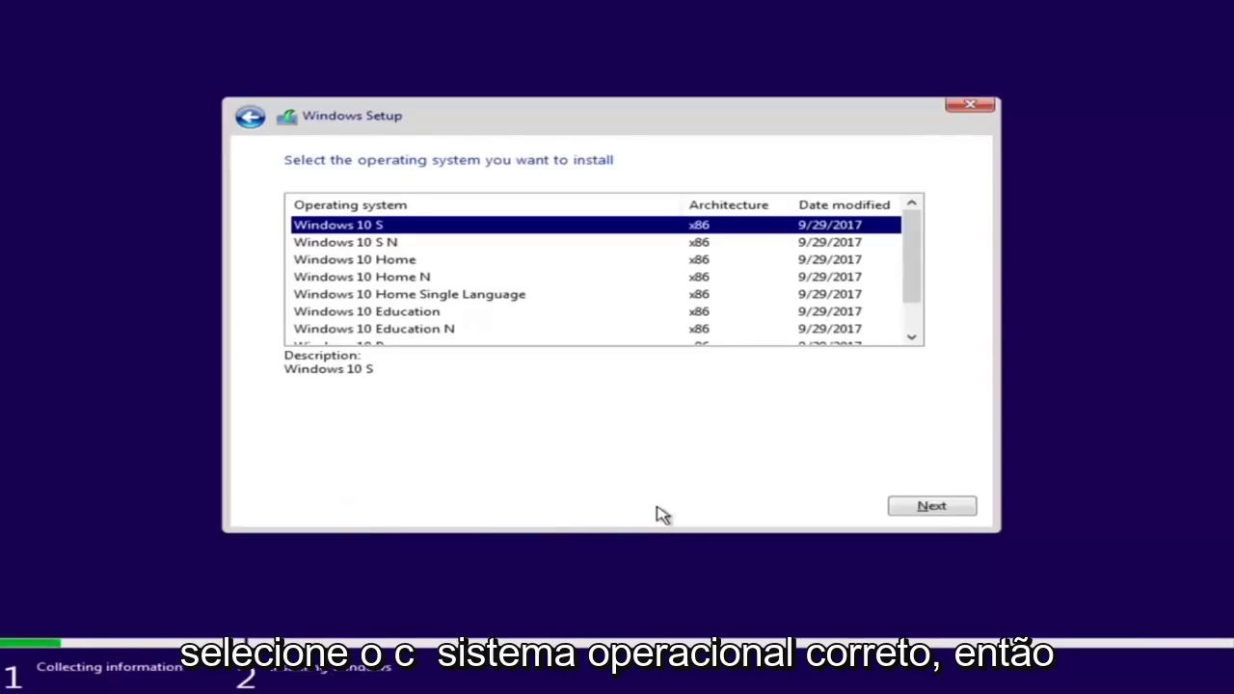
Step: Choose Windows 10 Pro x86 from the edition list and continue
mouse_move(903, 248)
left_mouse_down()
mouse_move(901, 294)
mouse_move(903, 269)
left_mouse_up()
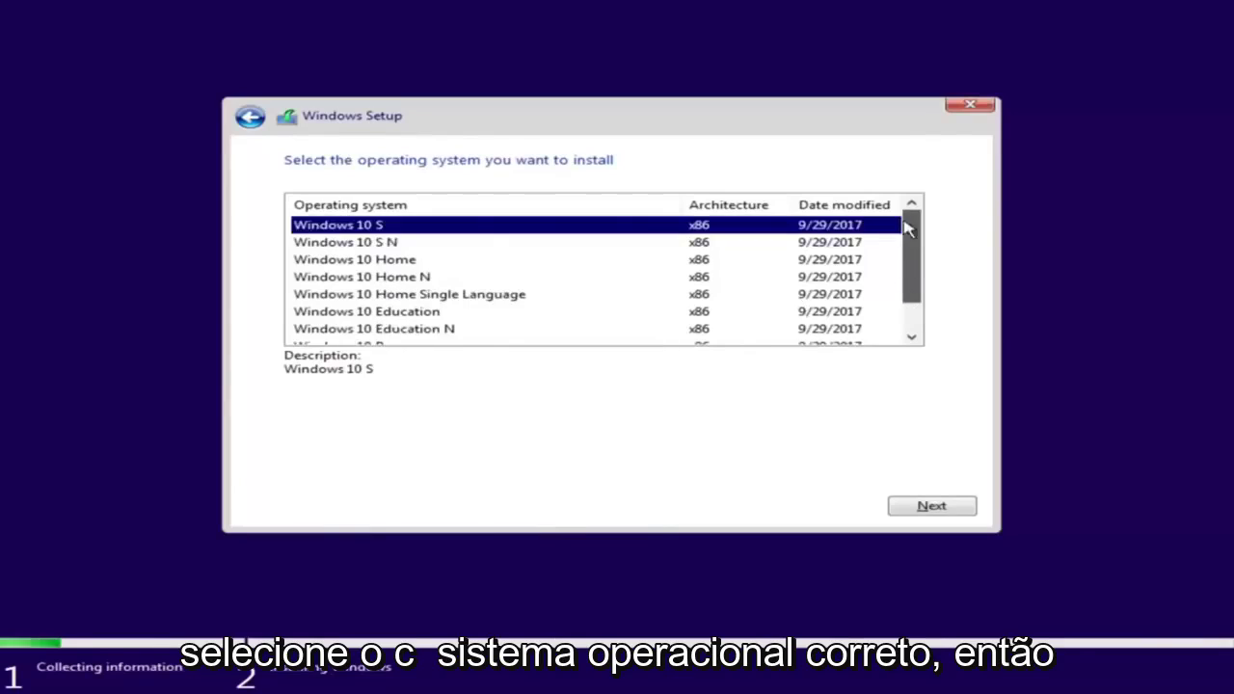
left_click(394, 262)
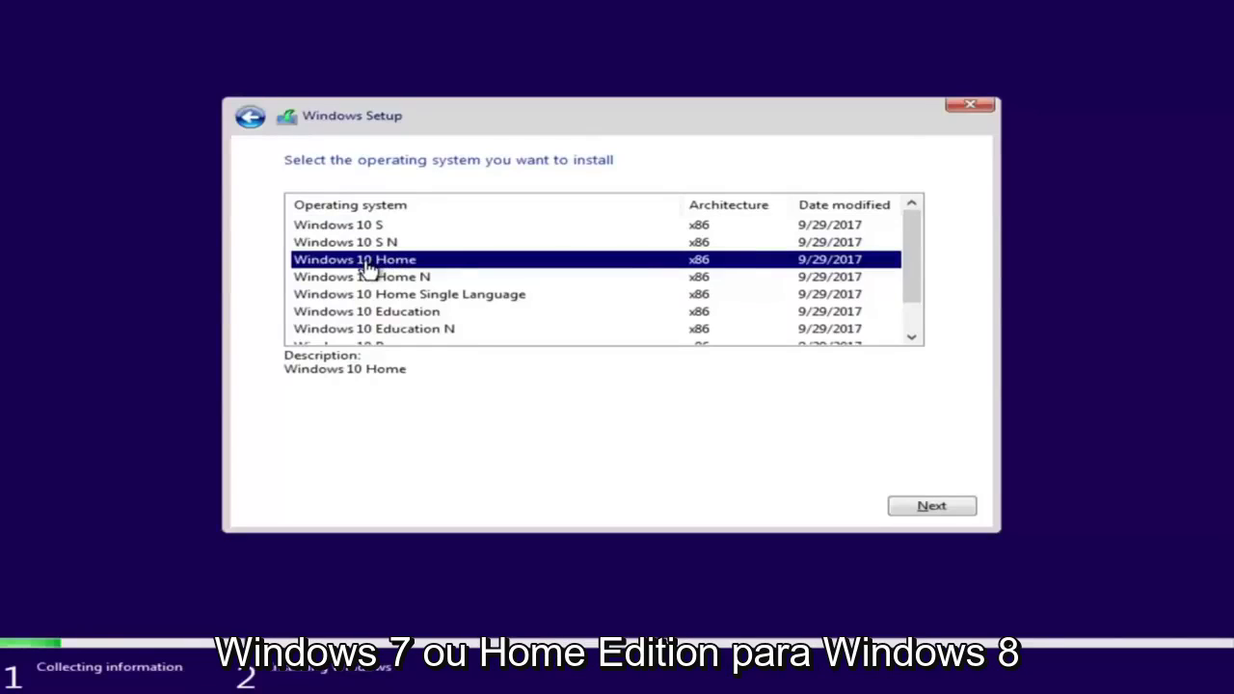
scroll(443, 284, "down", 1)
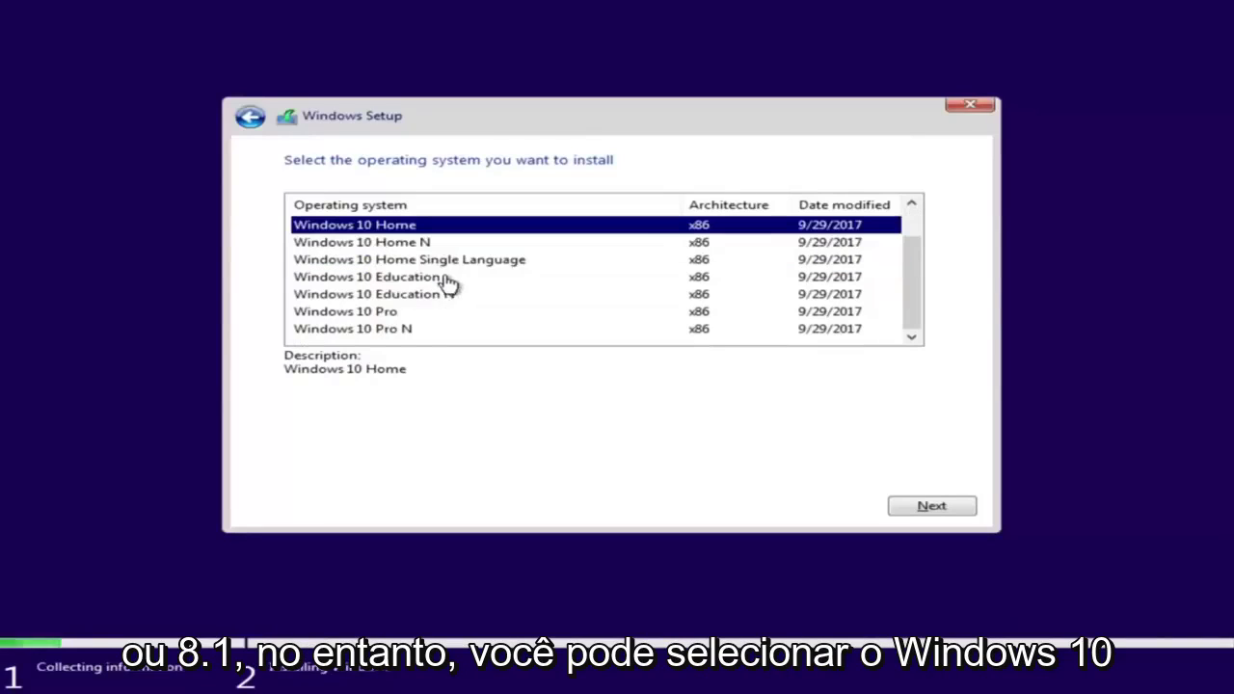
left_click(319, 315)
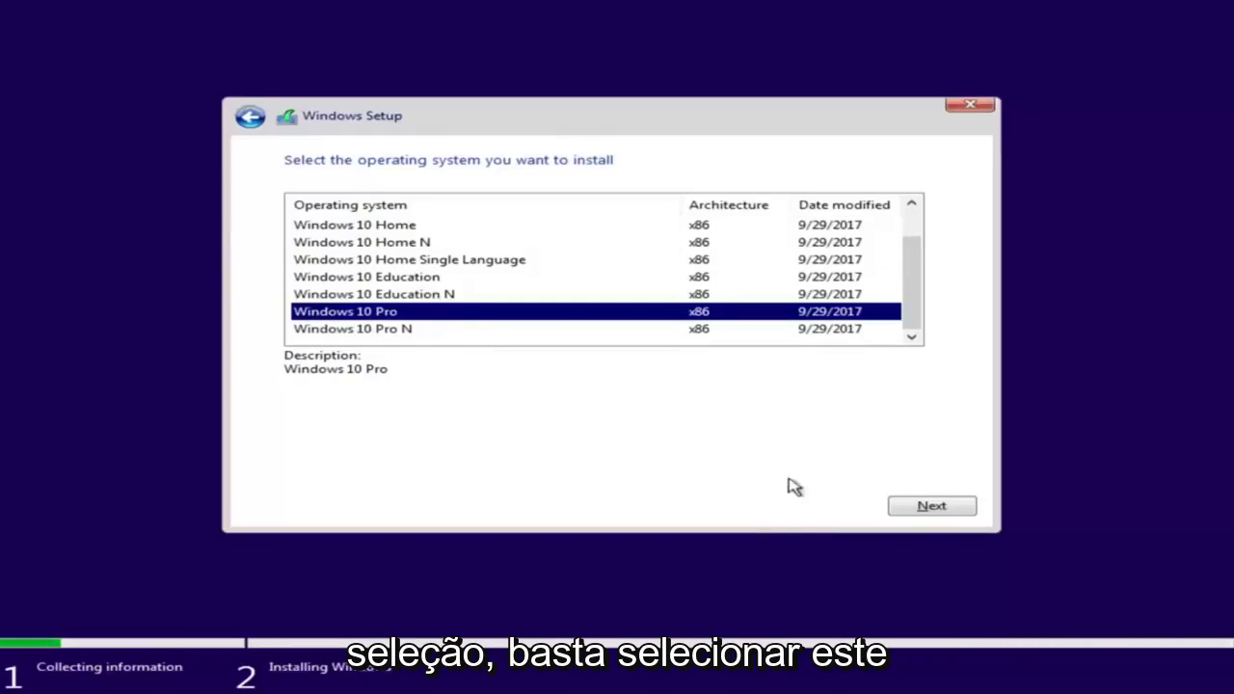
left_click(928, 508)
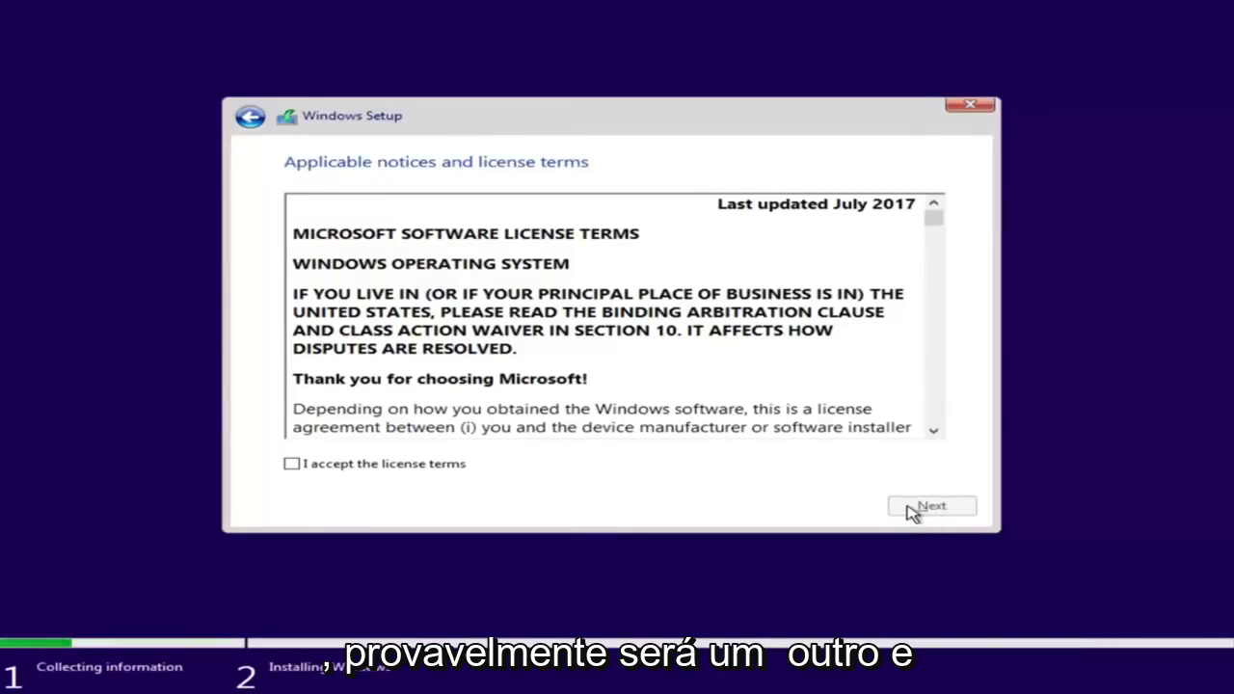
Step: Accept the Windows 10 license terms and continue to the installation type choice
left_click(291, 464)
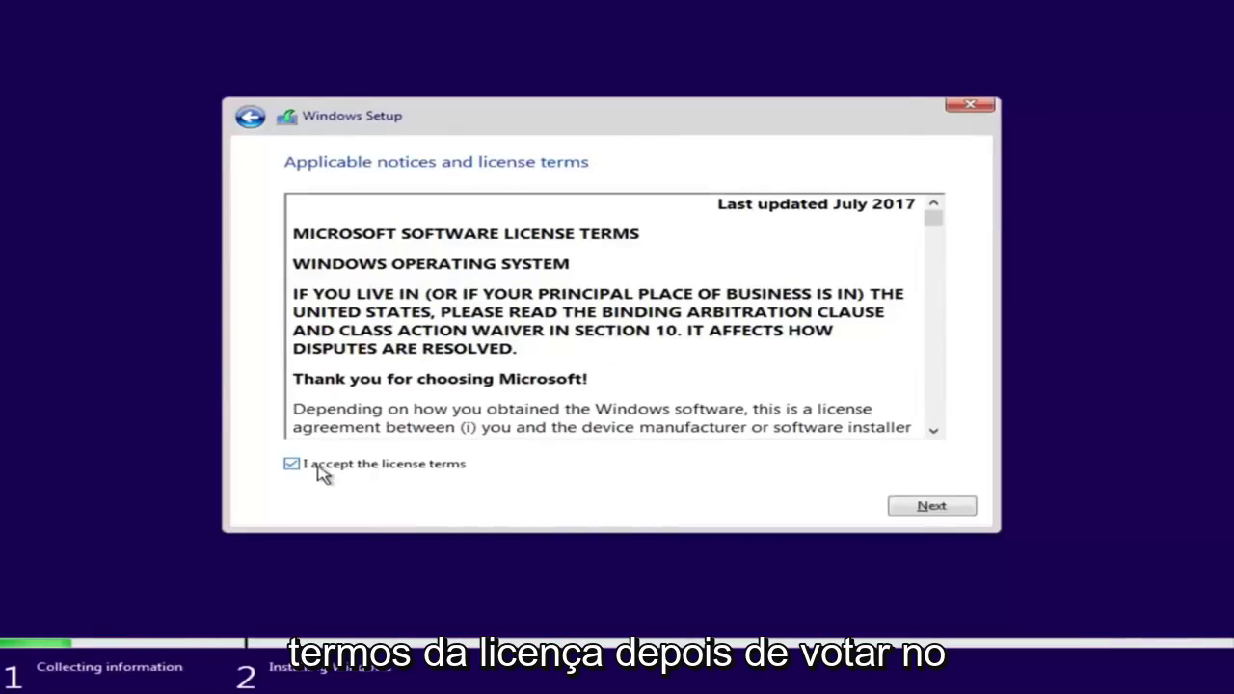
mouse_move(932, 219)
left_mouse_down()
mouse_move(934, 267)
mouse_move(932, 219)
left_mouse_up()
left_click(928, 511)
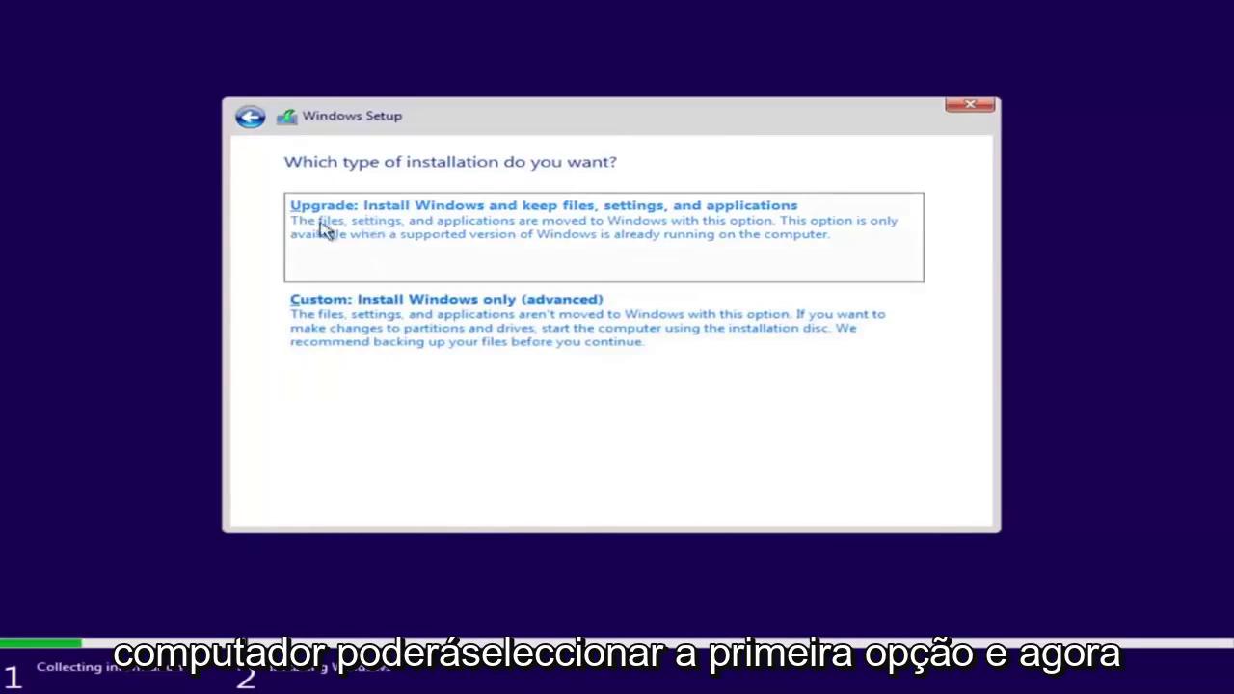
Step: Choose Custom: Install Windows only (advanced) and install onto Drive 0's 25.0 GB unallocated space
left_click(364, 348)
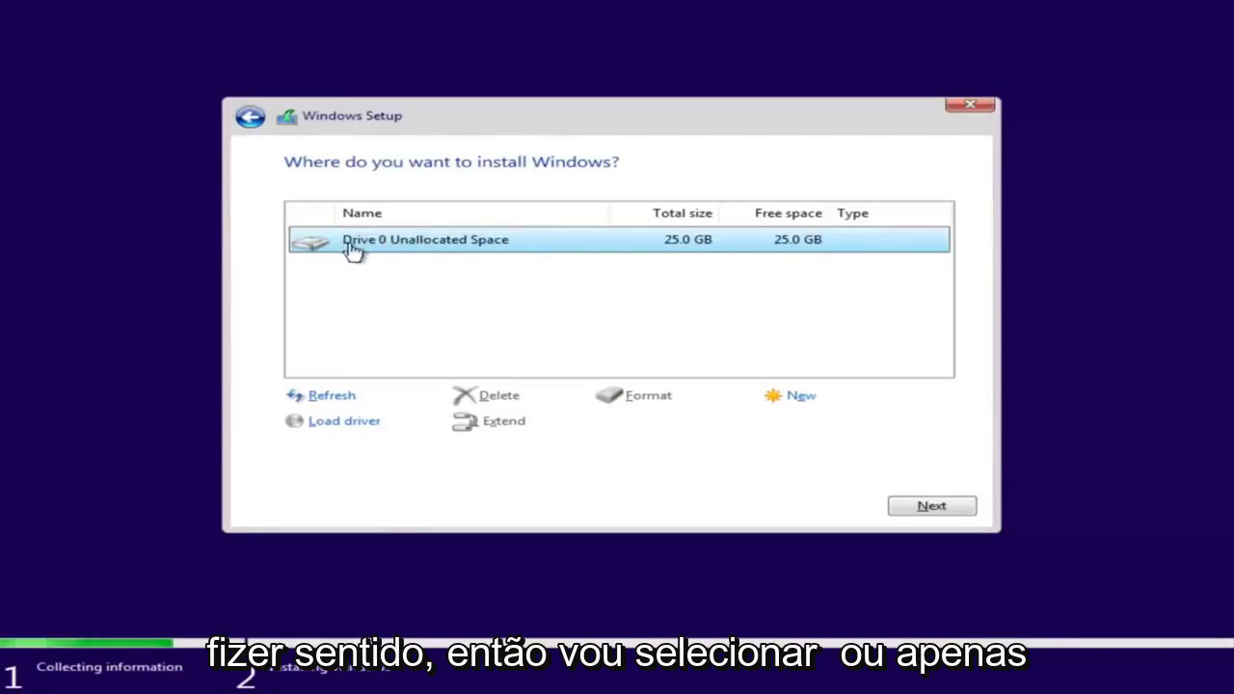
left_click(930, 506)
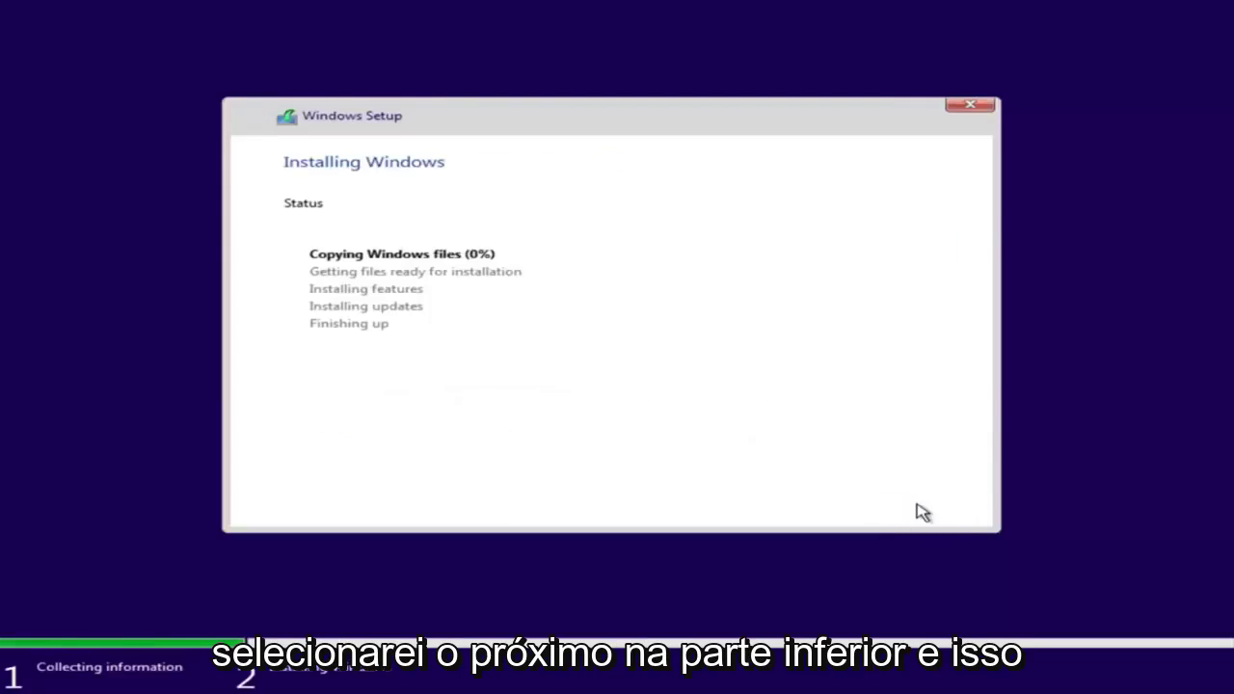
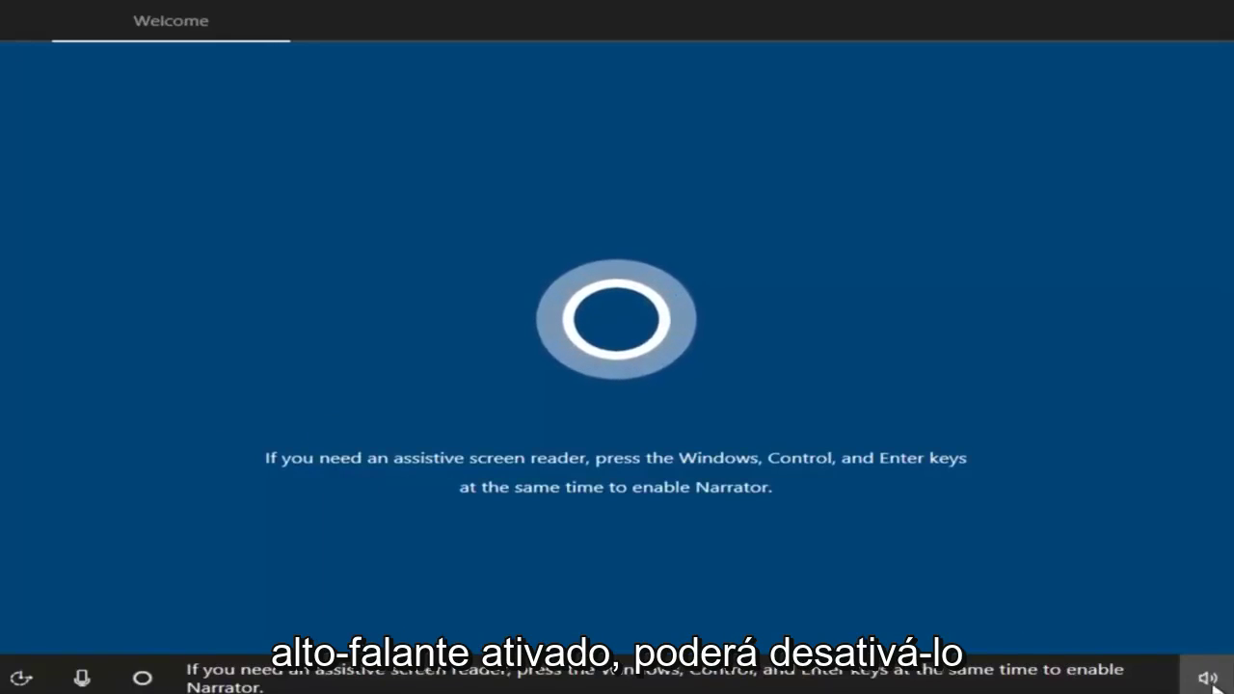
Step: Check the speaker volume, then confirm United States as the region
left_click(1198, 679)
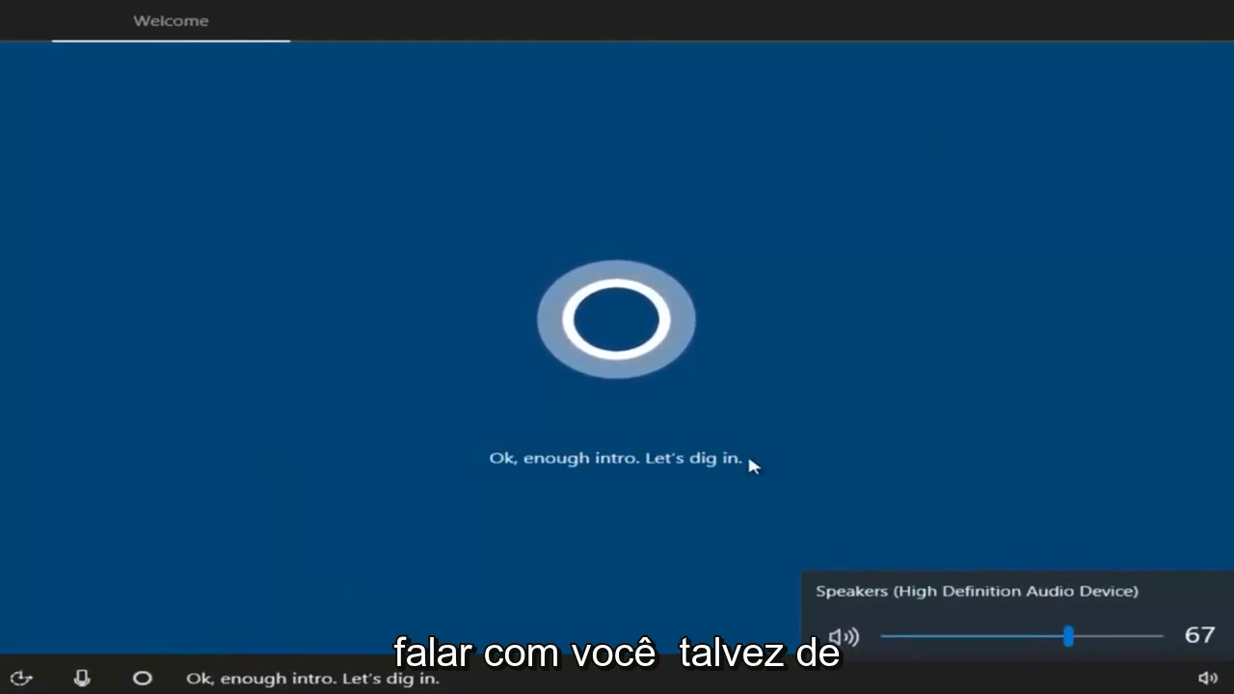
left_click(746, 453)
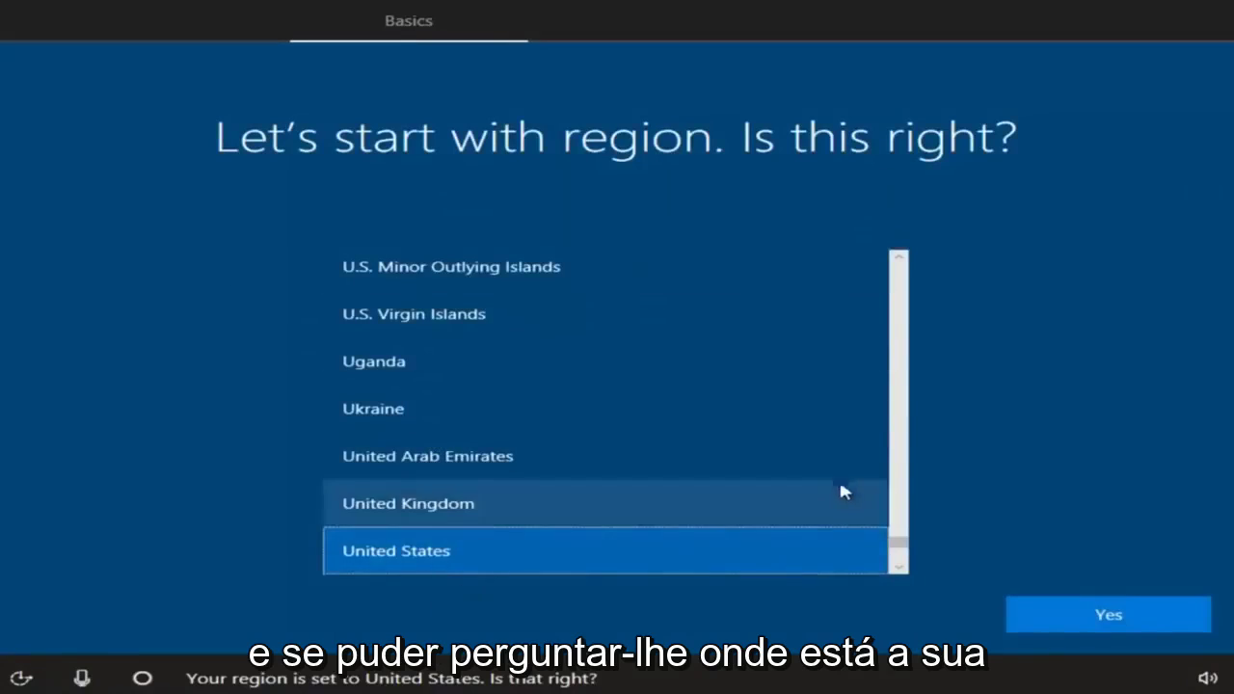
left_click(1075, 623)
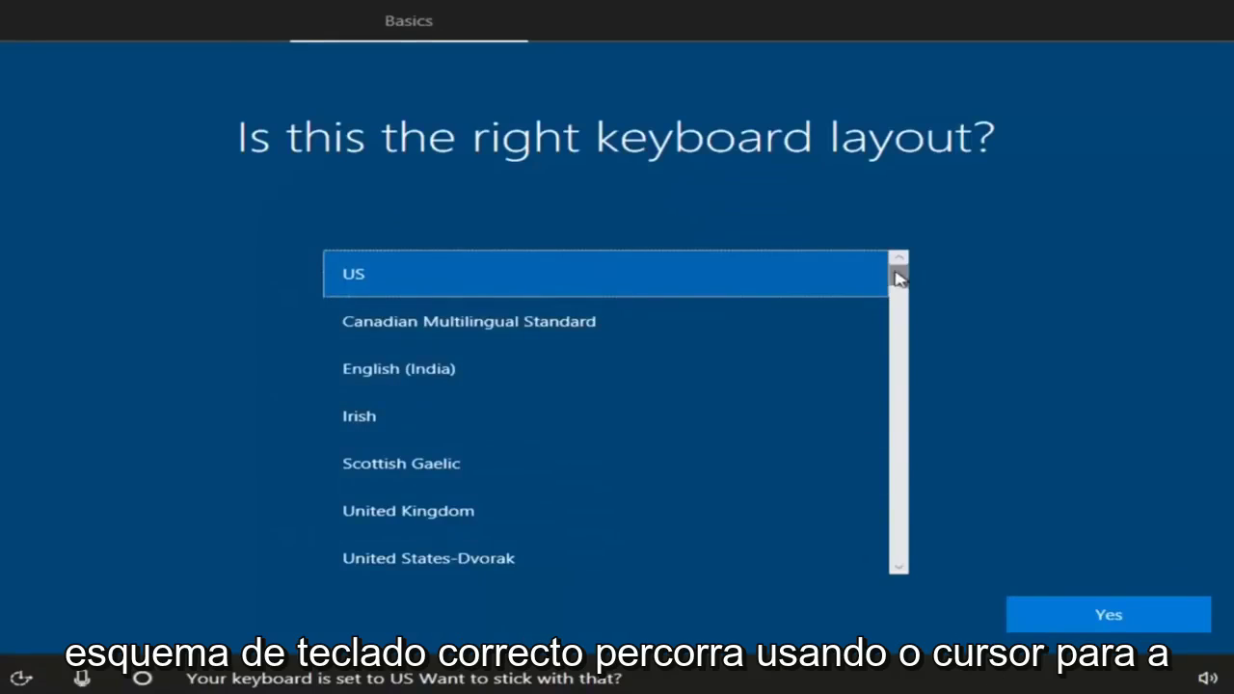
Step: Keep the US keyboard layout and skip adding a second layout
left_click_drag(900, 274, 901, 245)
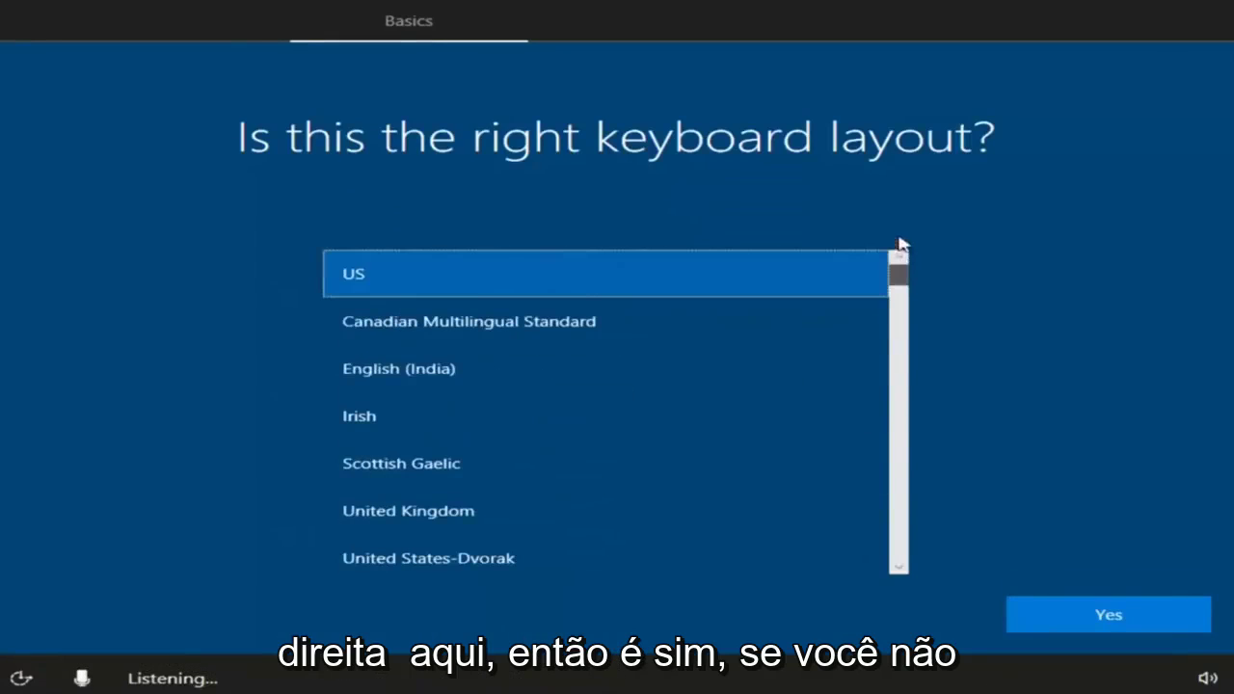
left_click(1086, 619)
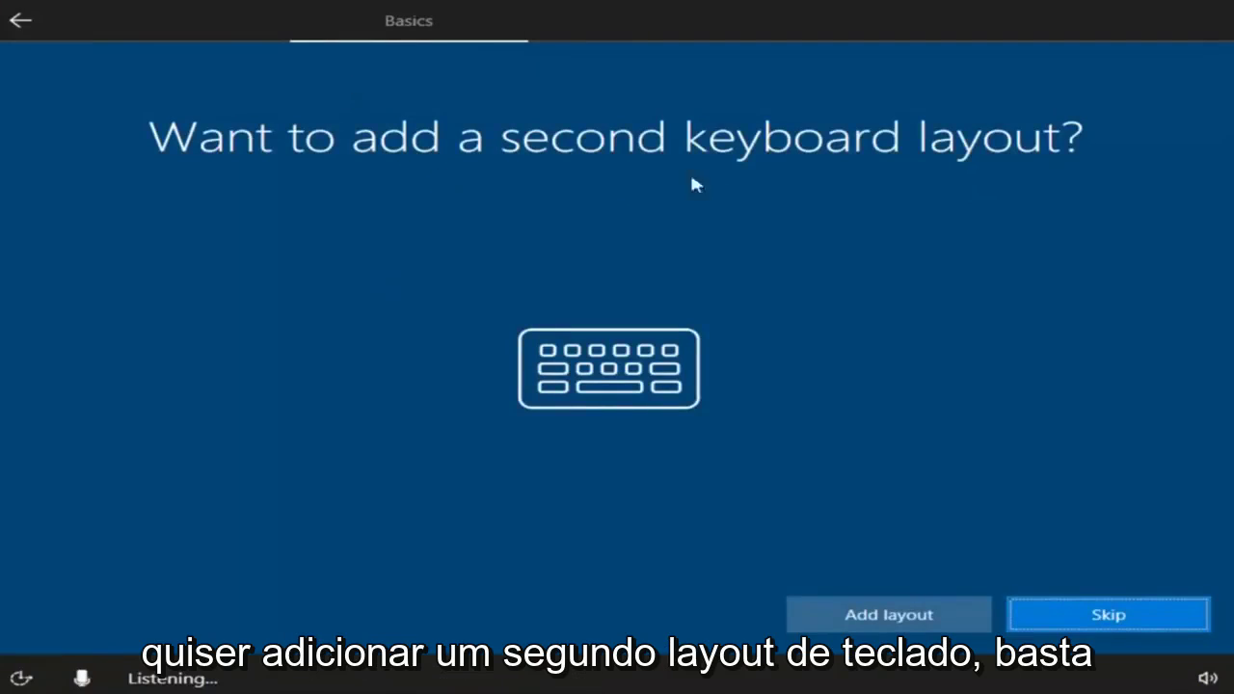
left_click(1098, 619)
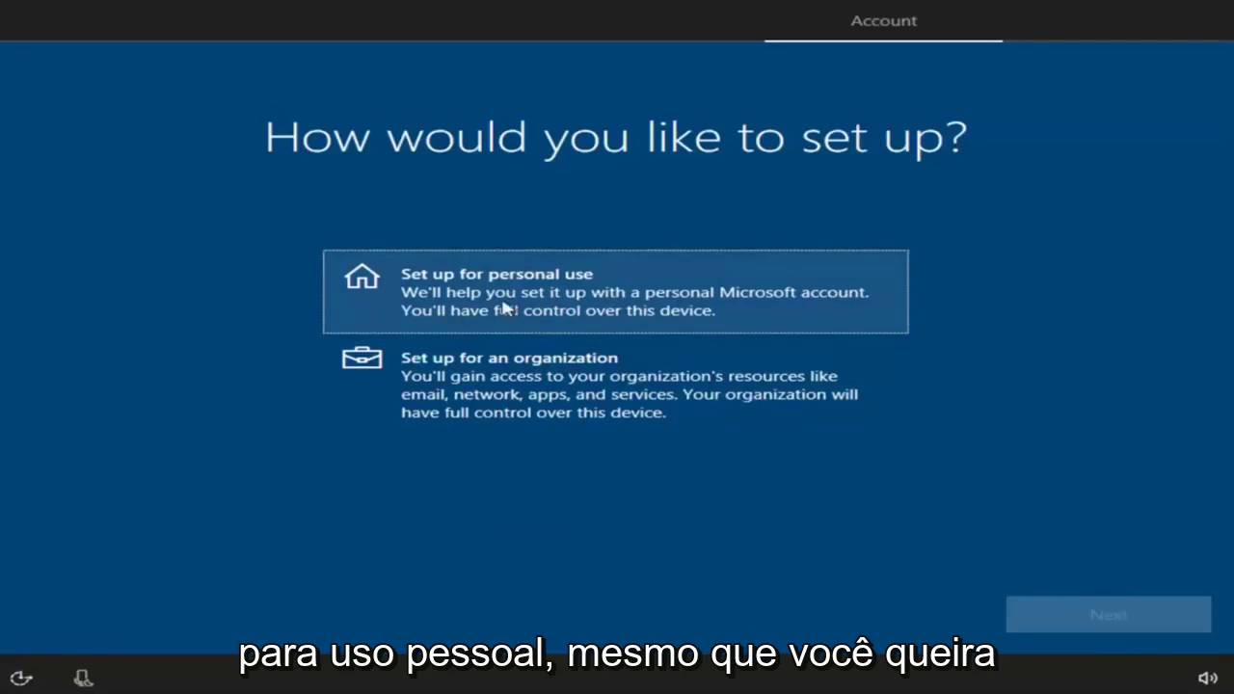
Step: Choose personal use with an offline account, declining Microsoft account sign-in
left_click(457, 304)
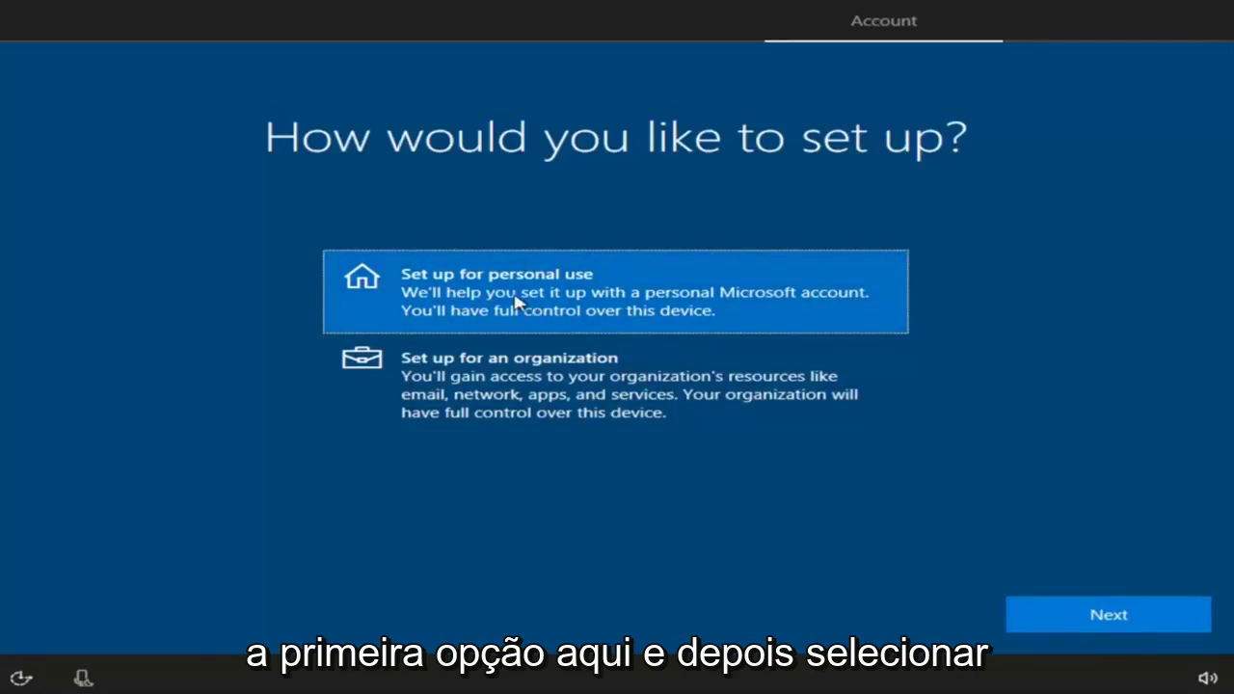
left_click(1024, 609)
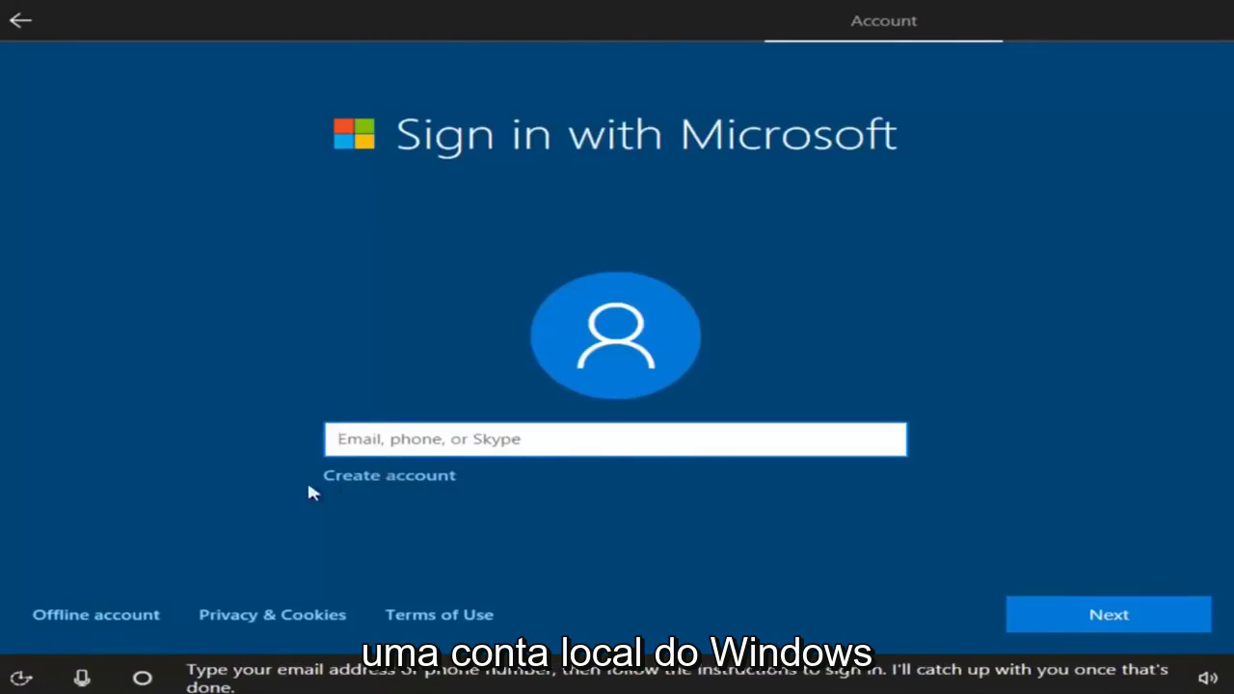
left_click(91, 620)
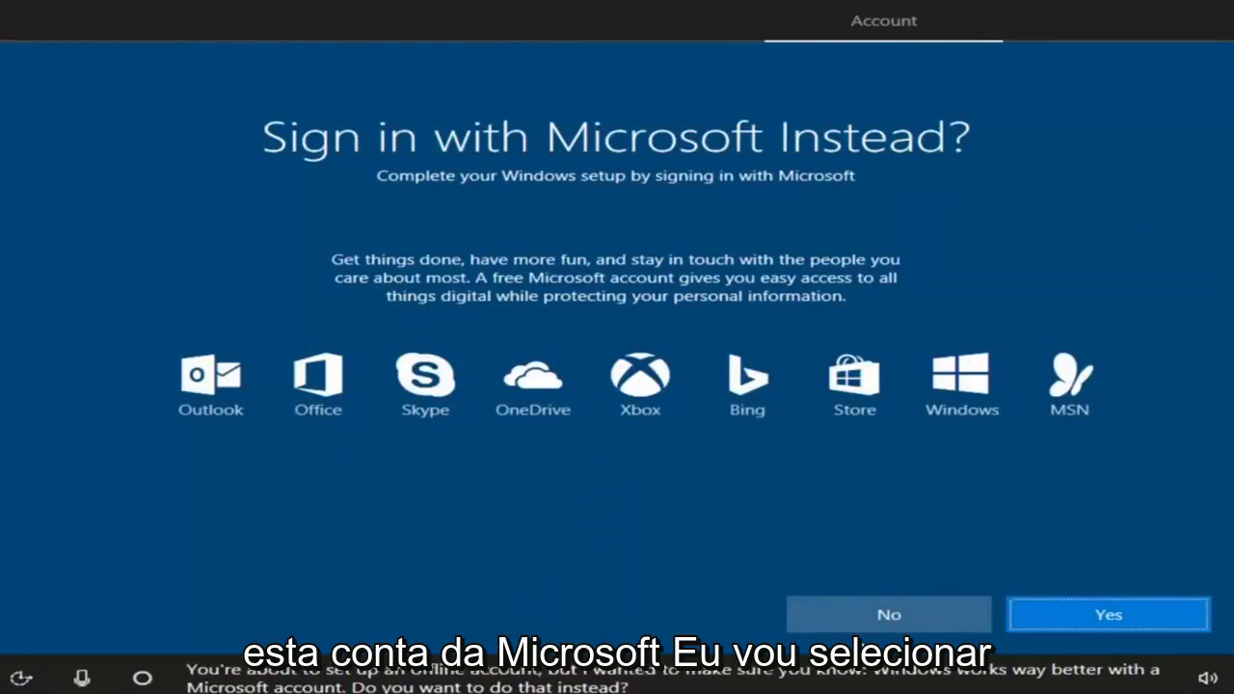
left_click(857, 614)
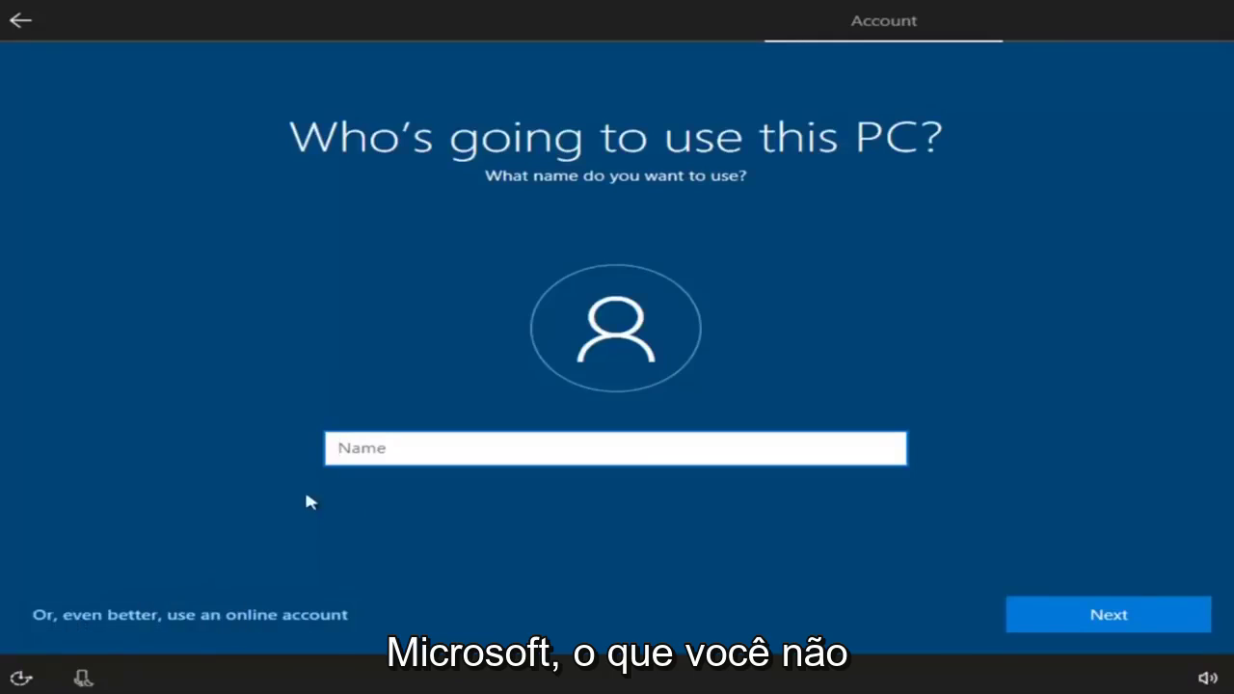
Step: Enter the user's full name as the local account name
type("Test")
key("BackSpace")
key("BackSpace")
key("BackSpace")
key("BackSpace")
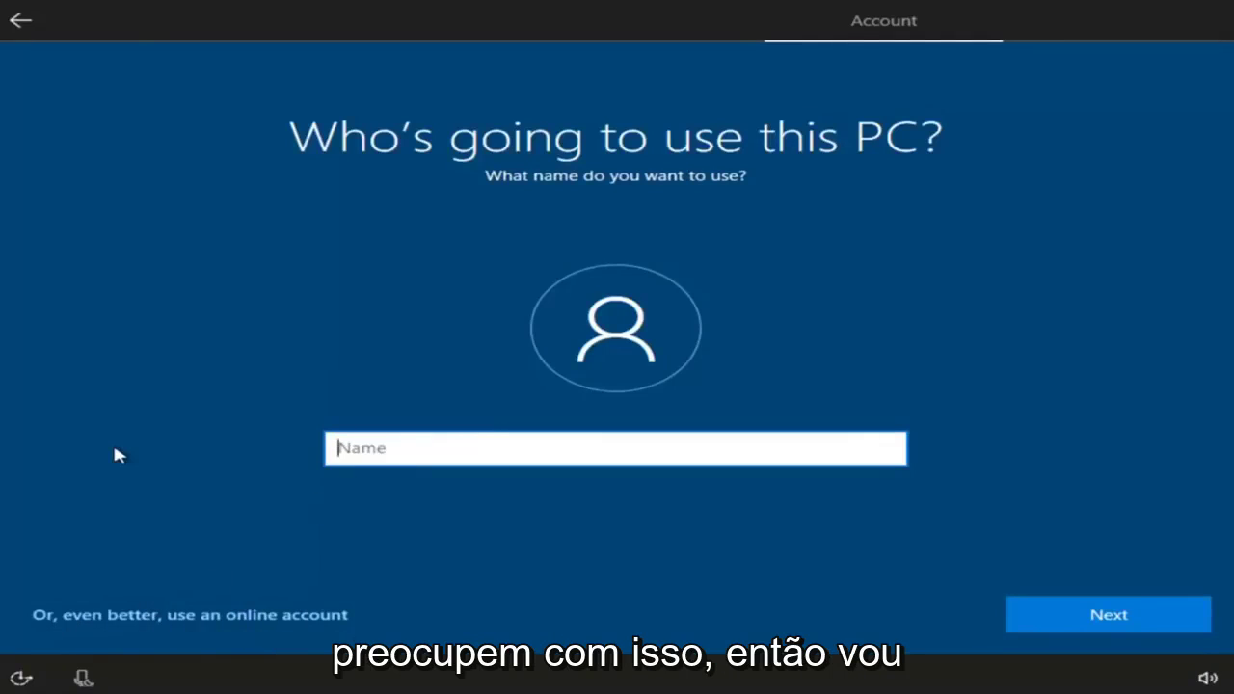
type("John Smith")
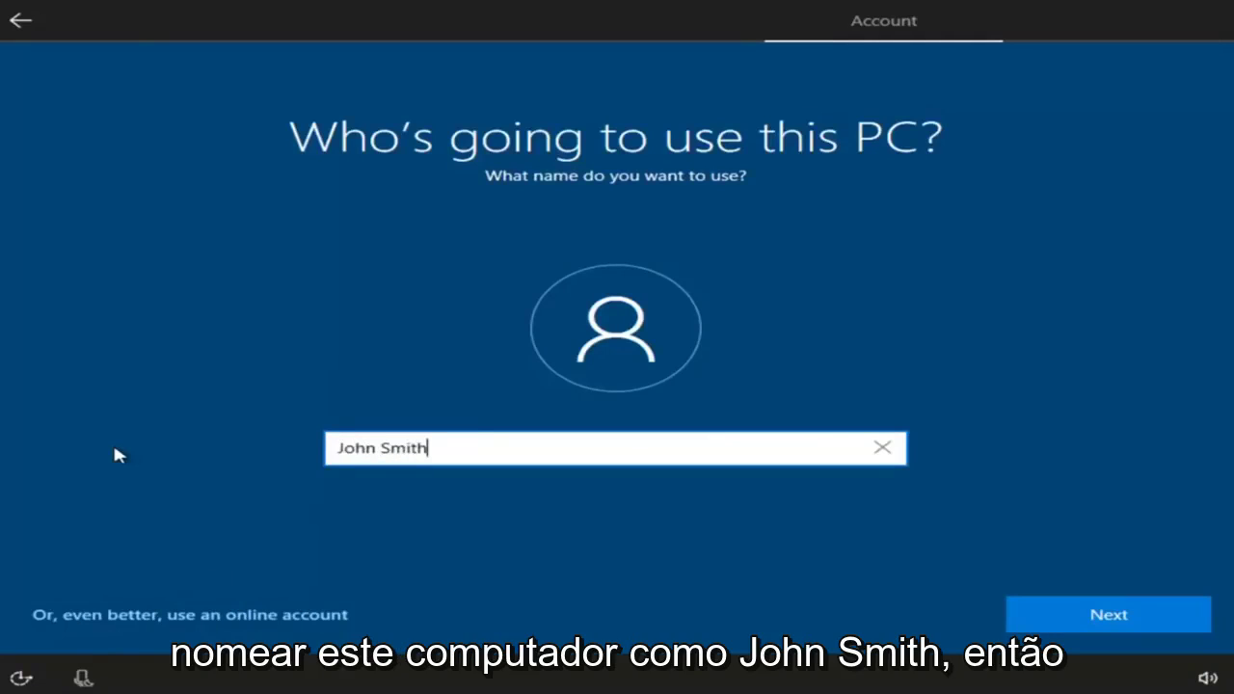
left_click(1066, 624)
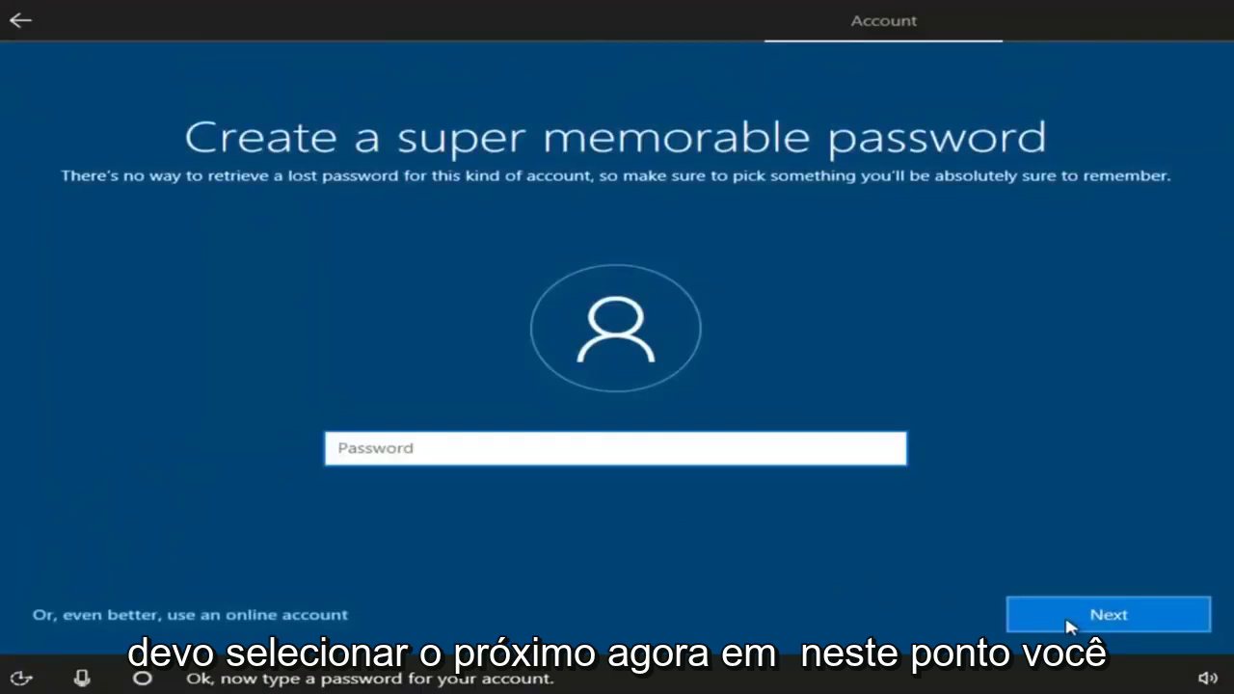
Step: Create the account password and confirm it by retyping it
type("•••••••")
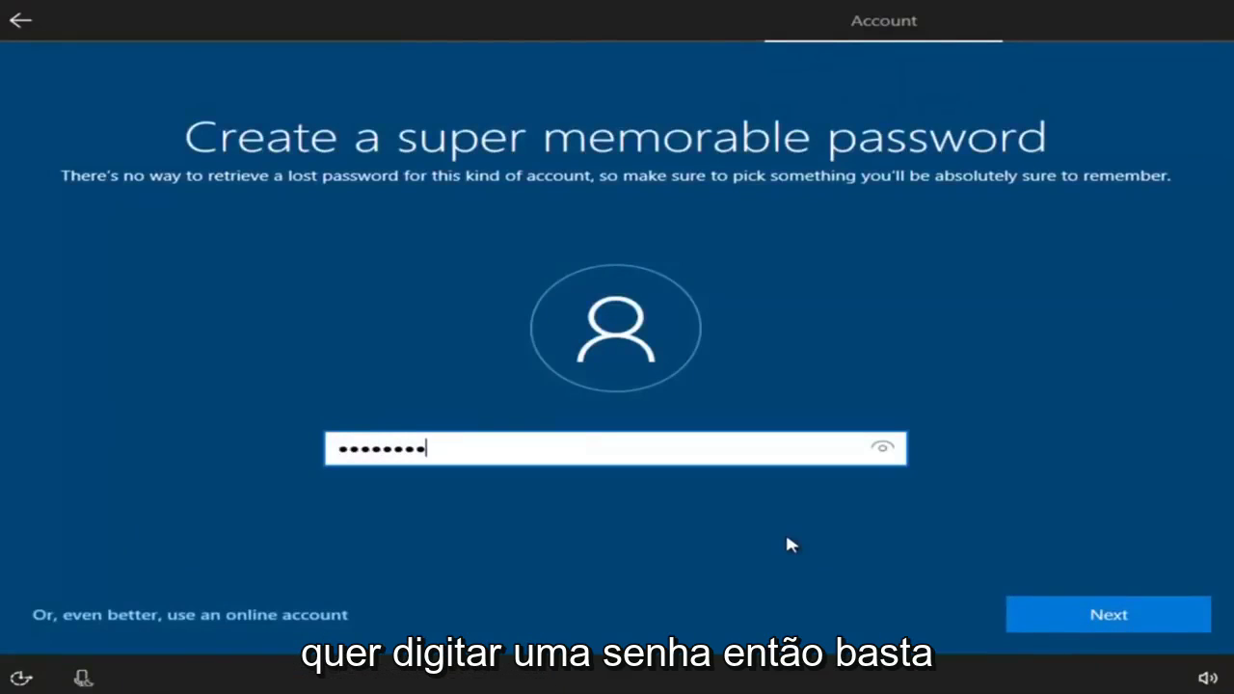
type("••")
left_click_drag(564, 457, 19, 458)
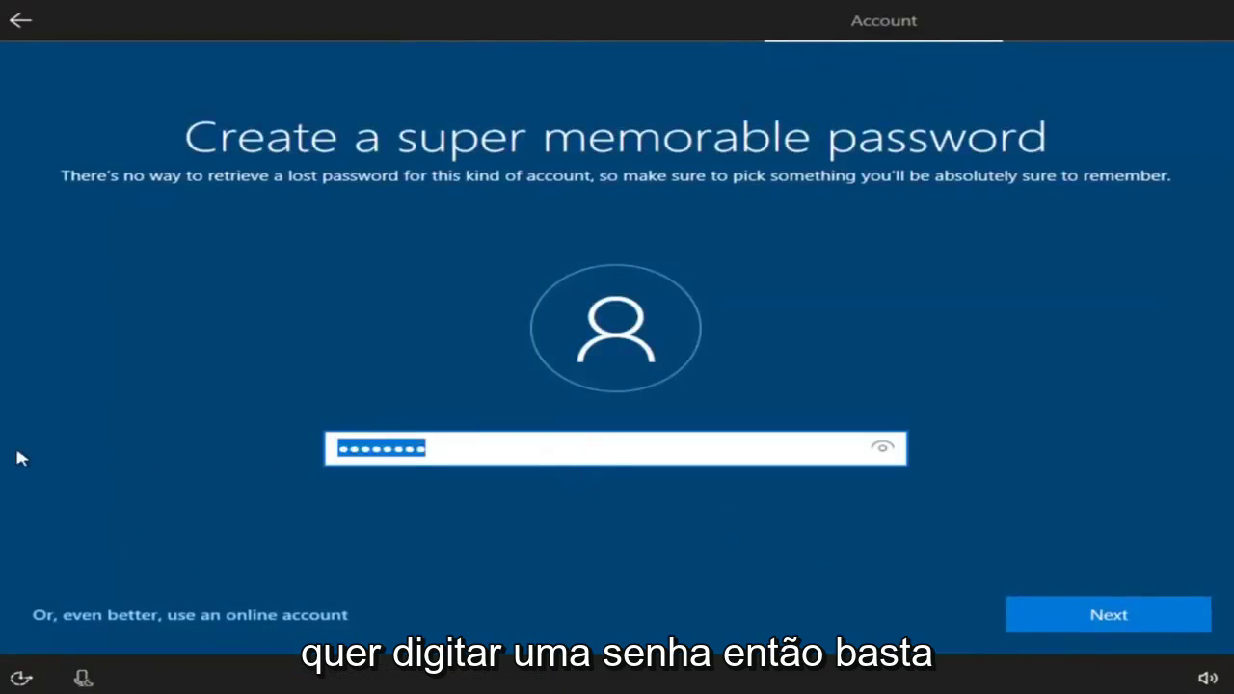
type("••••••")
key("ctrl+a")
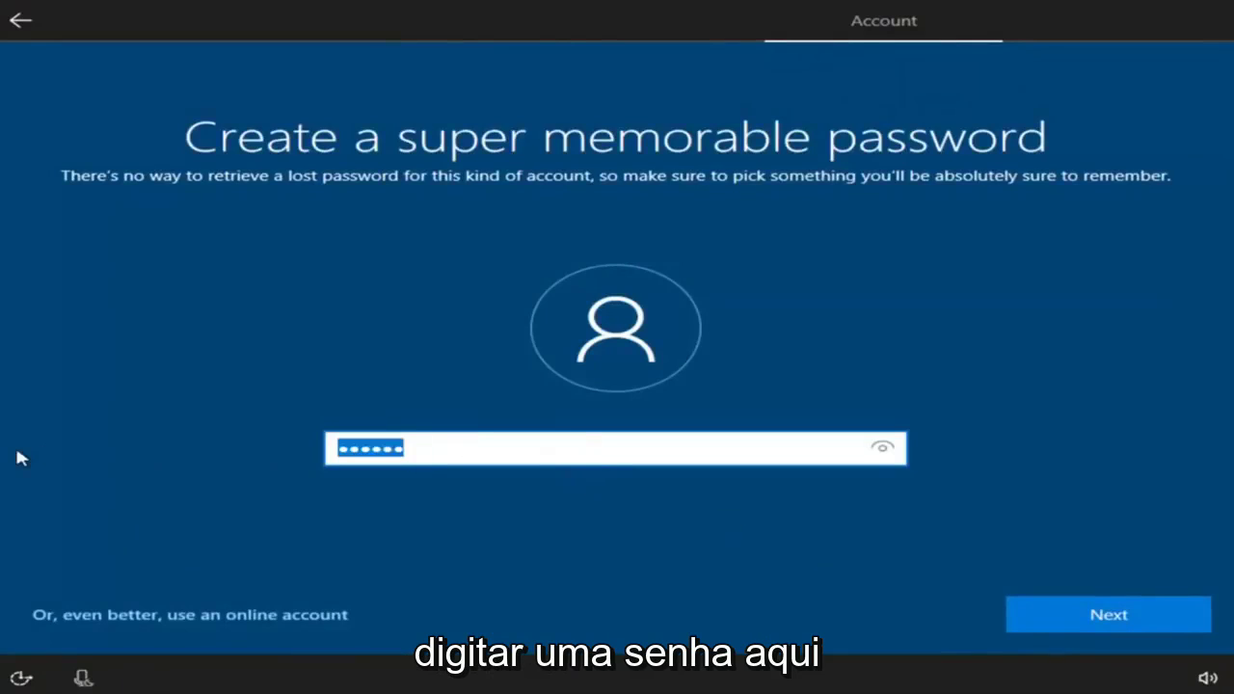
type("••••••••")
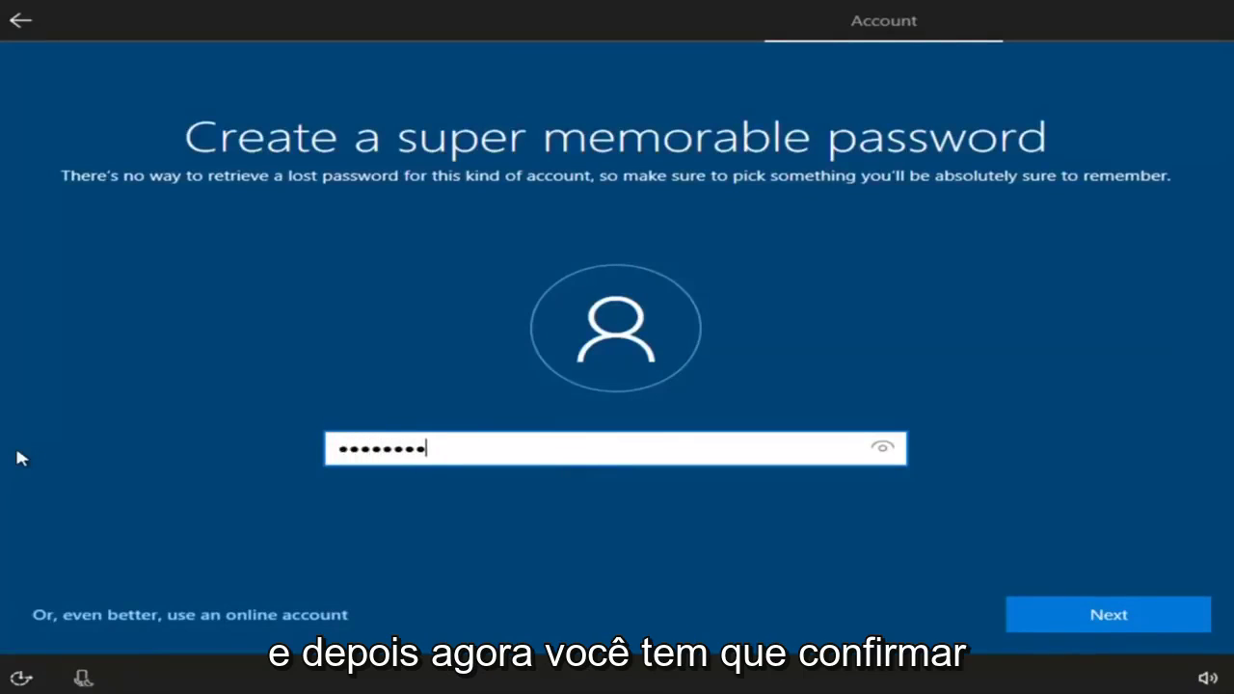
left_click(1045, 599)
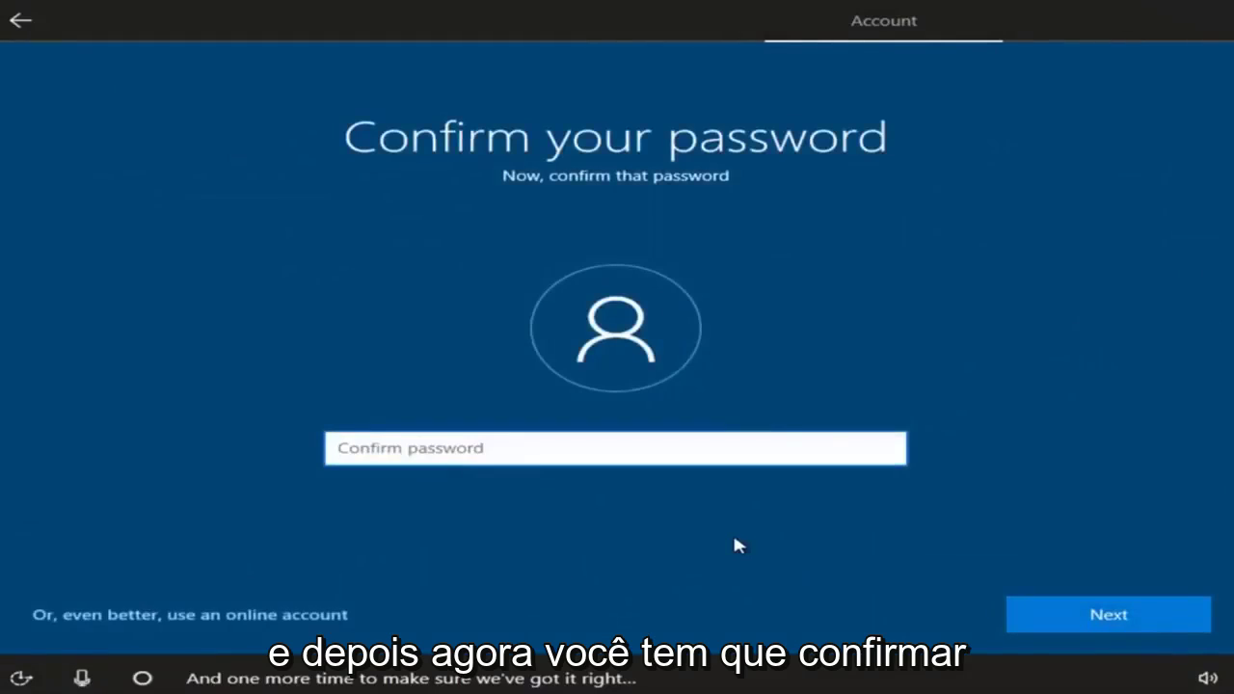
type("••••••••")
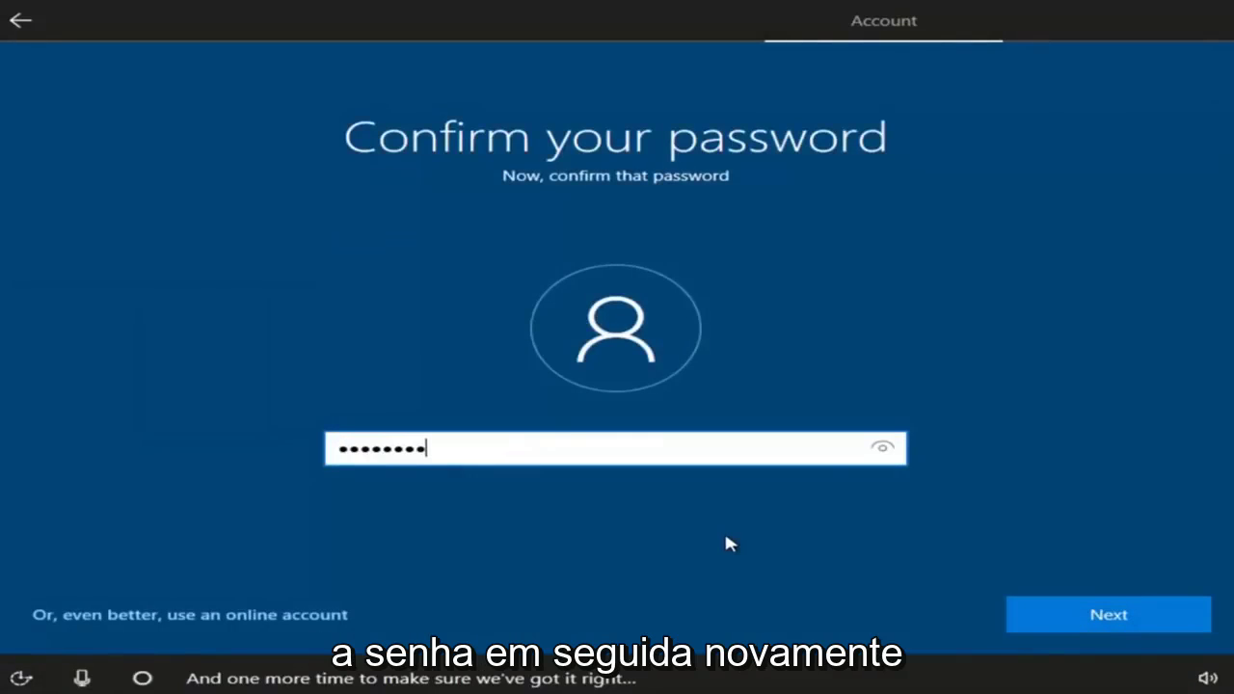
left_click(1093, 622)
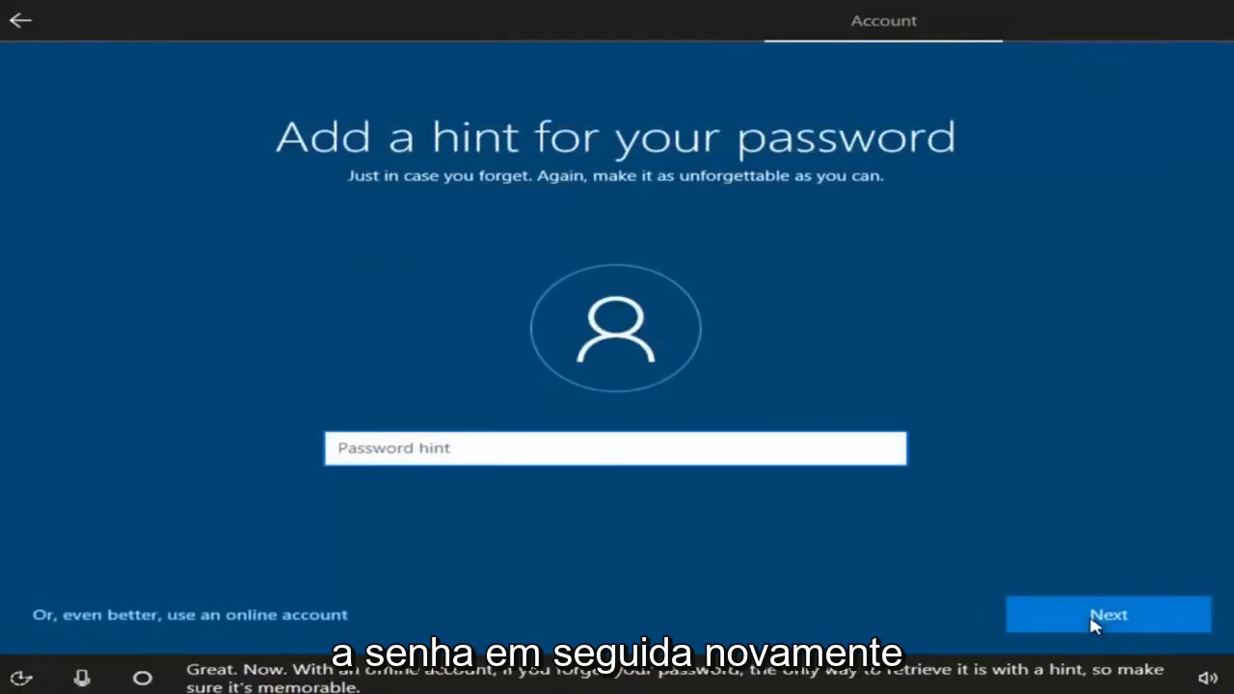
Step: Set the password hint to 'pass-word' after the hint 'password' is rejected
type("password")
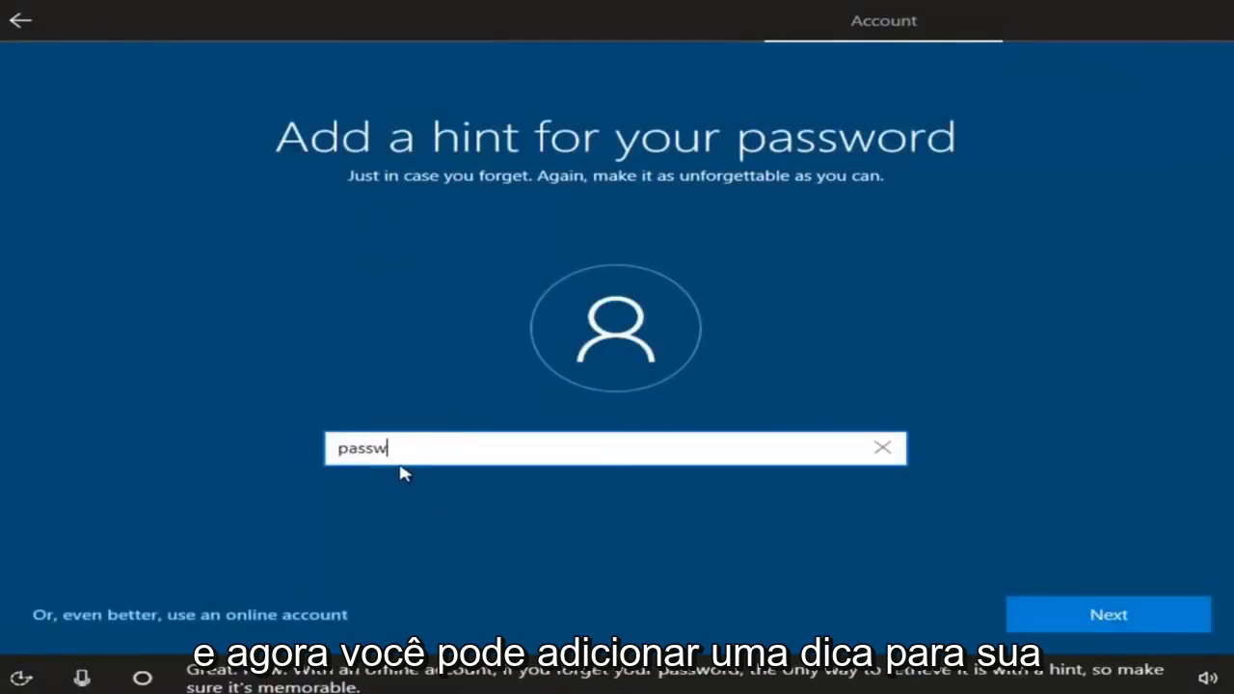
left_click(1069, 624)
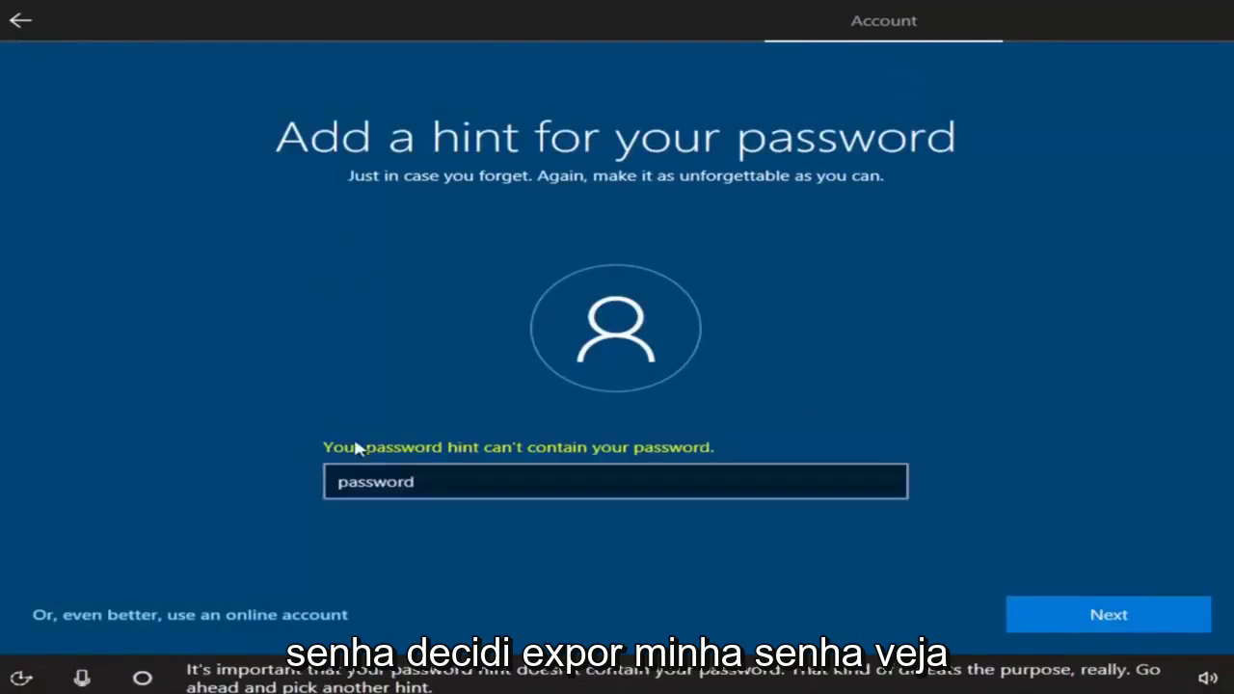
left_click(433, 465)
type("1")
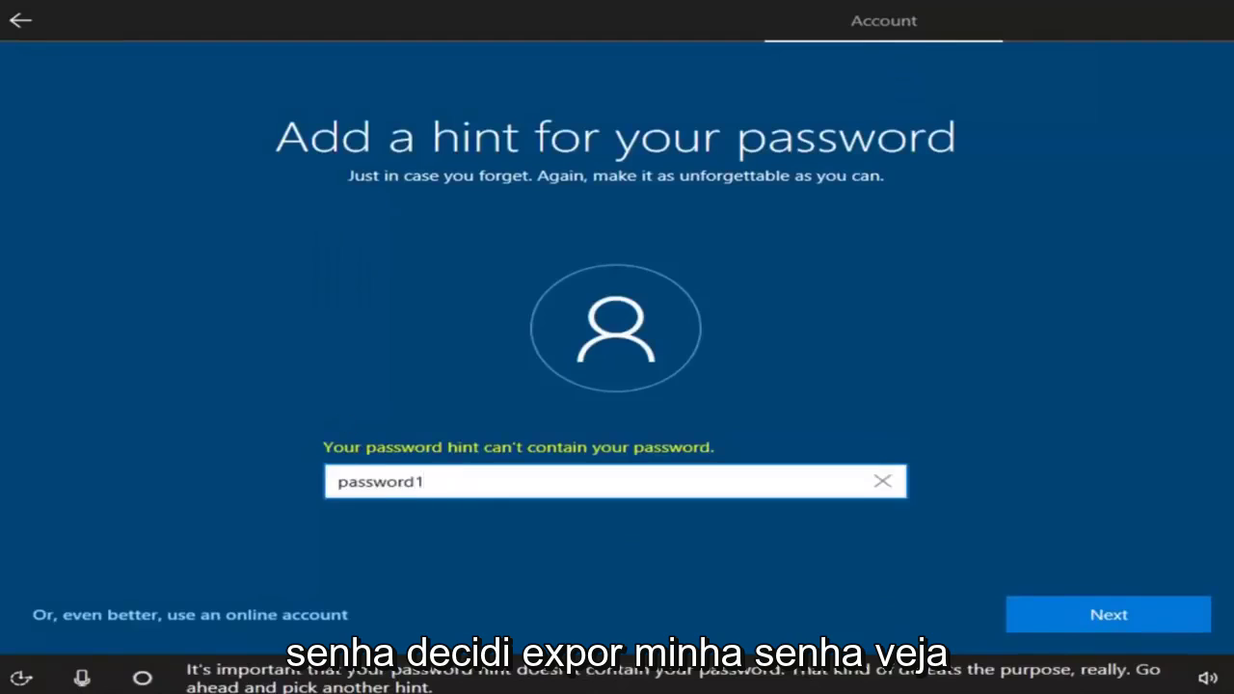
left_click(1012, 622)
type("pa")
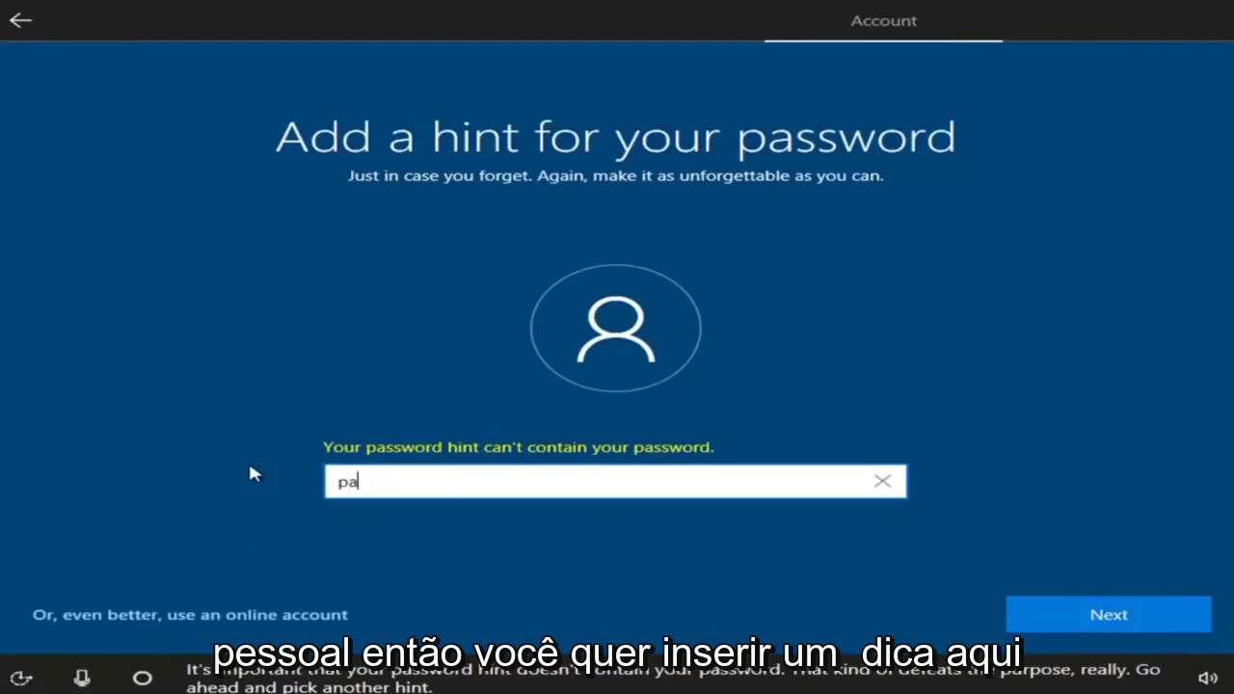
type("ss-word")
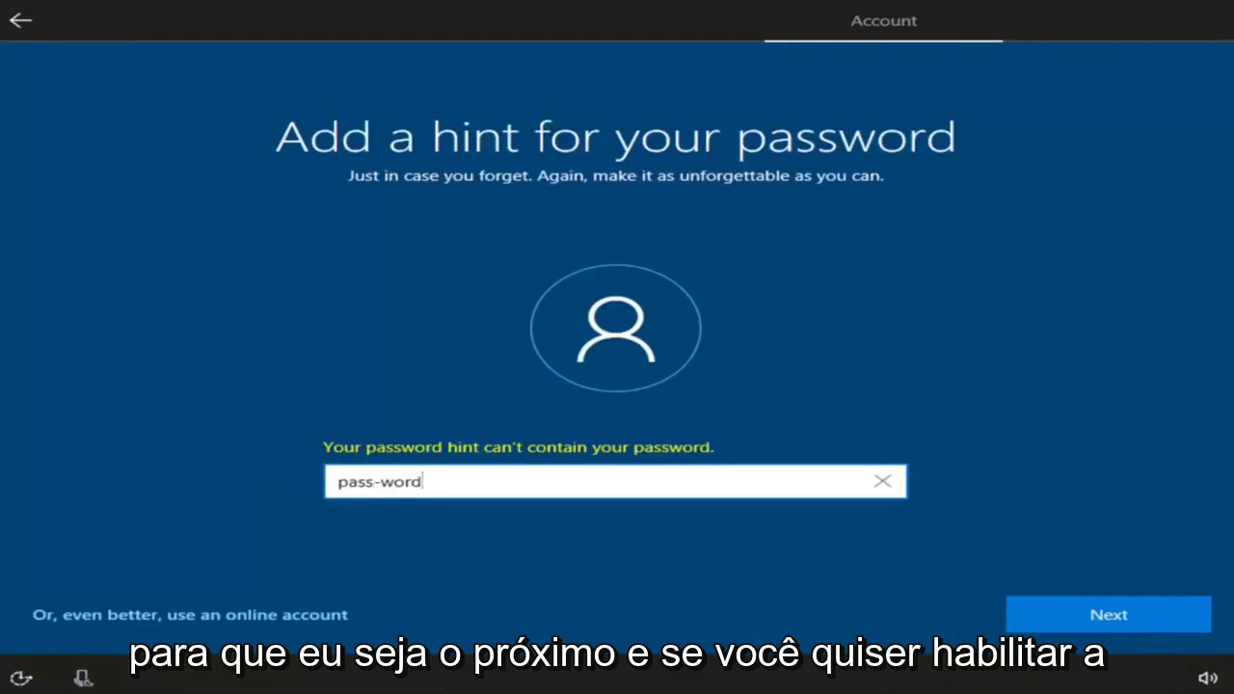
left_click(1118, 627)
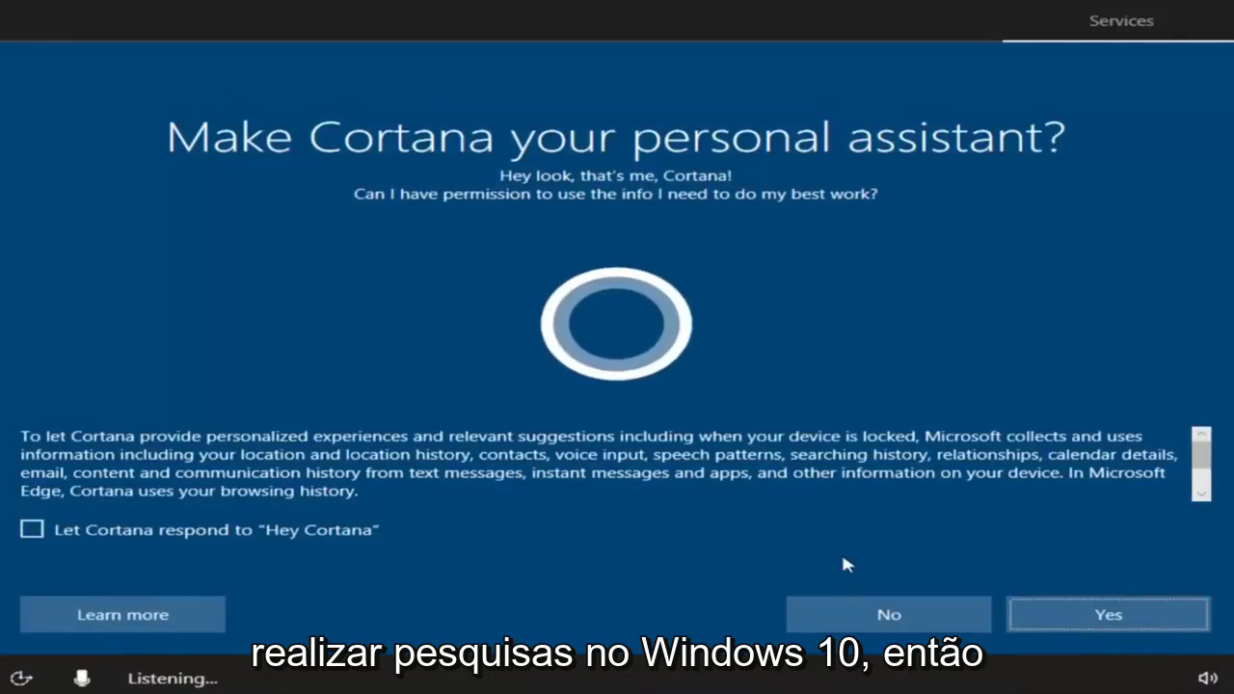
Step: Decline Cortana; turn off location, speech, tailored experiences and ads; set diagnostics to Basic
left_click(846, 617)
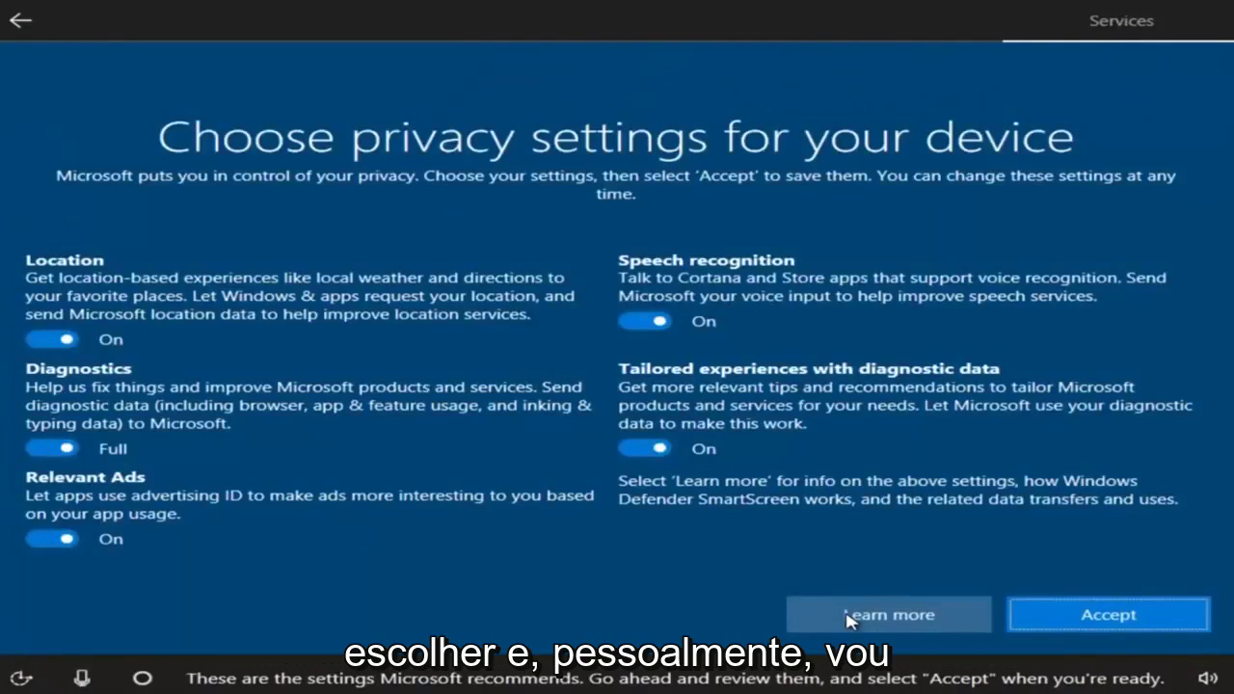
left_click(62, 340)
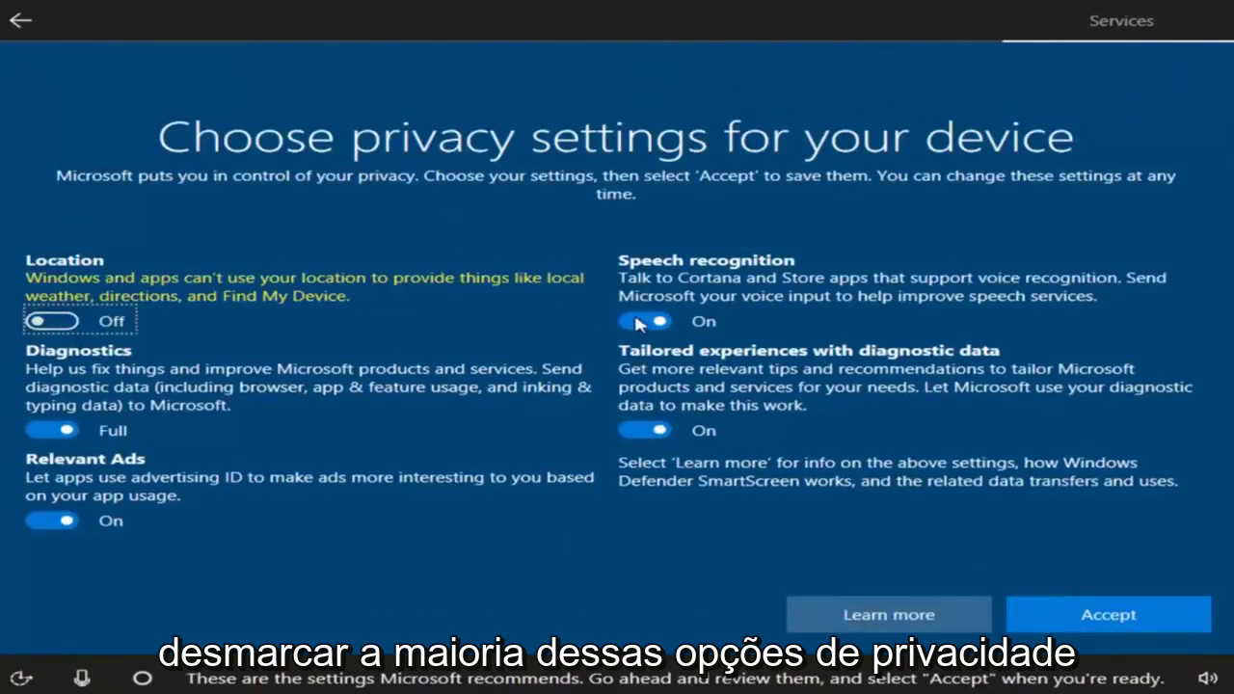
left_click(627, 321)
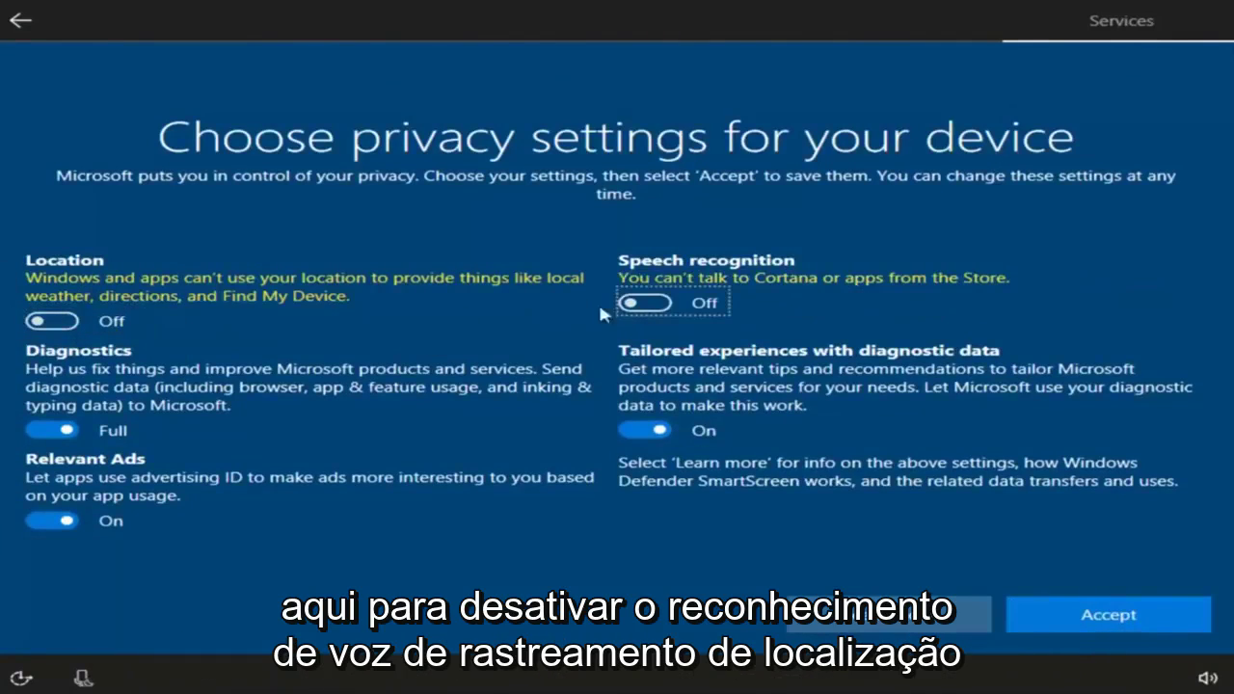
left_click(636, 430)
left_click(44, 521)
left_click(42, 431)
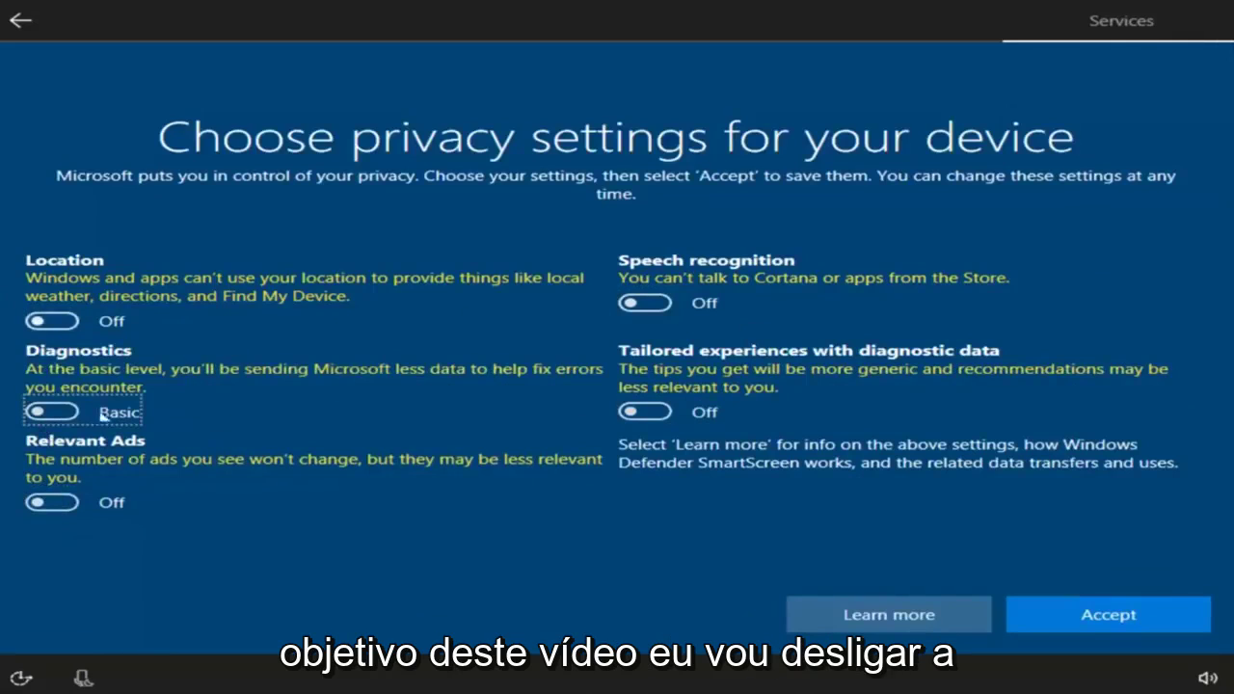
left_click(1053, 623)
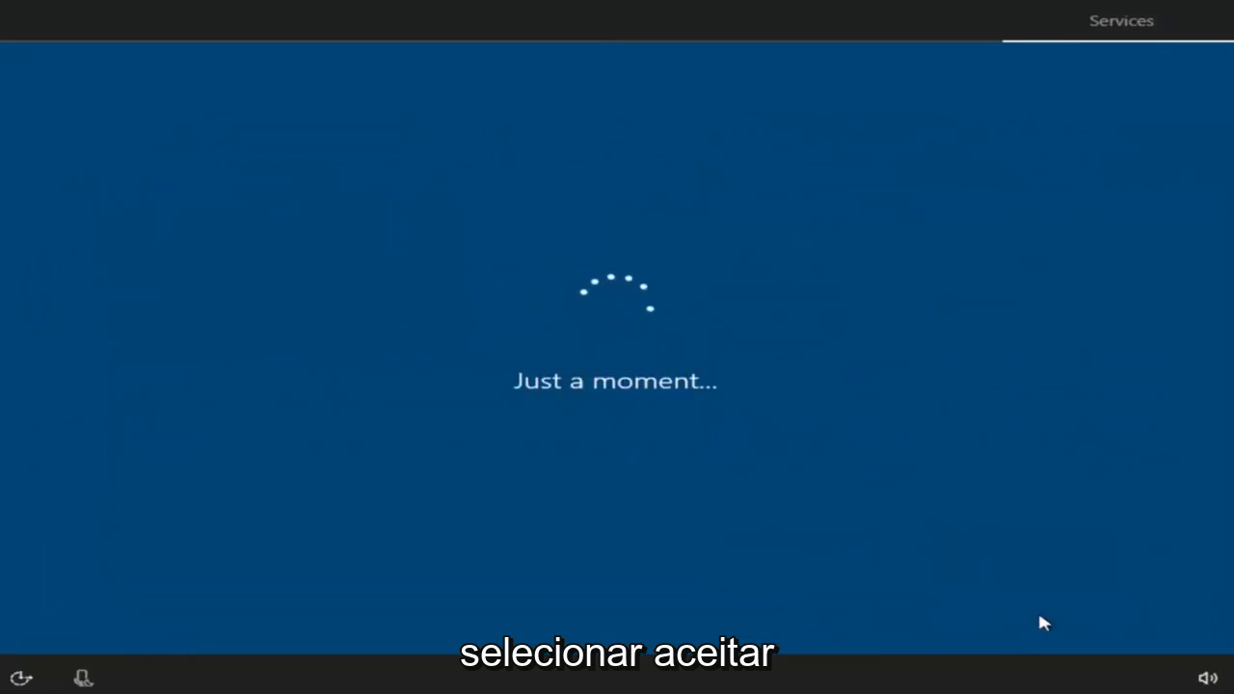